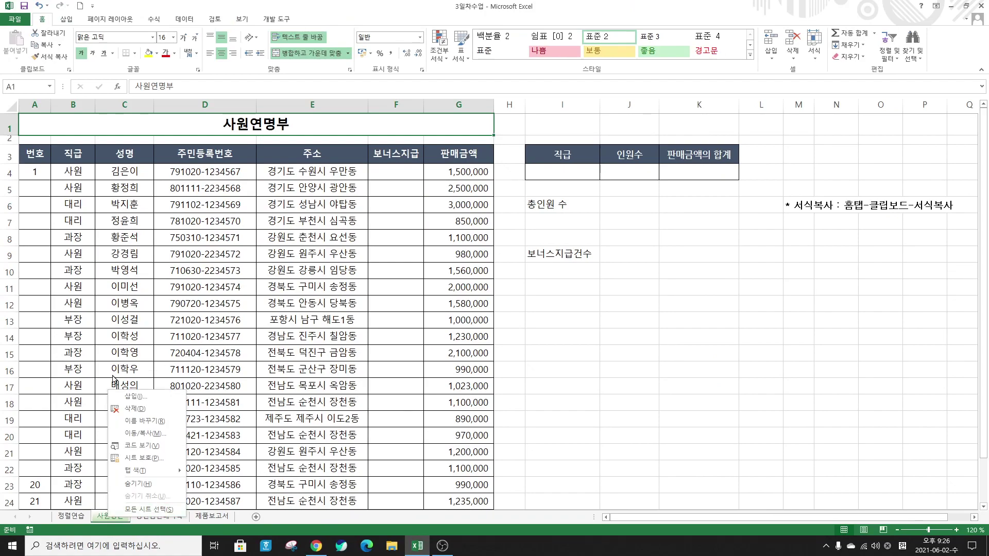
Step: Colour the 사원명단 sheet tab orange and place a copy of the sheet in a new workbook
mouse_move(151, 474)
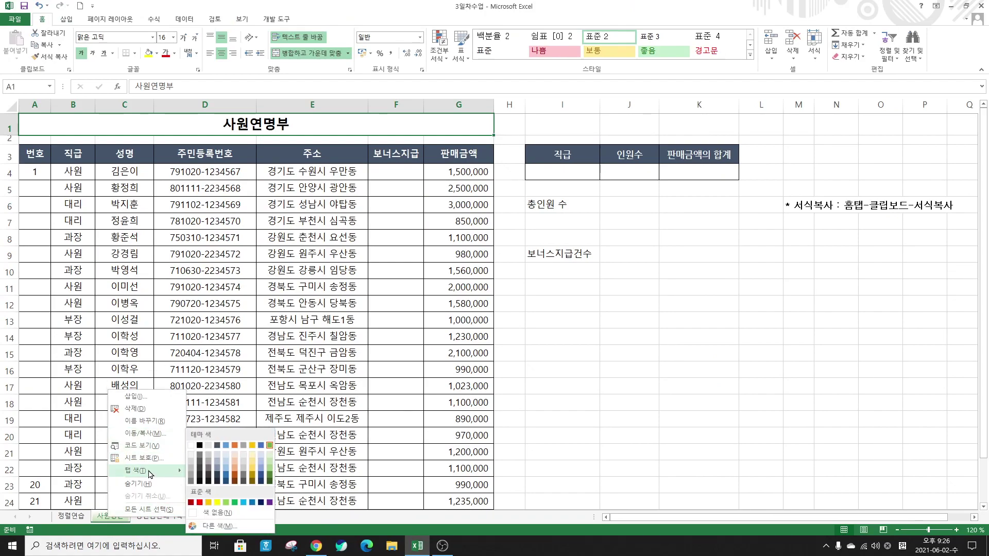
left_click(235, 446)
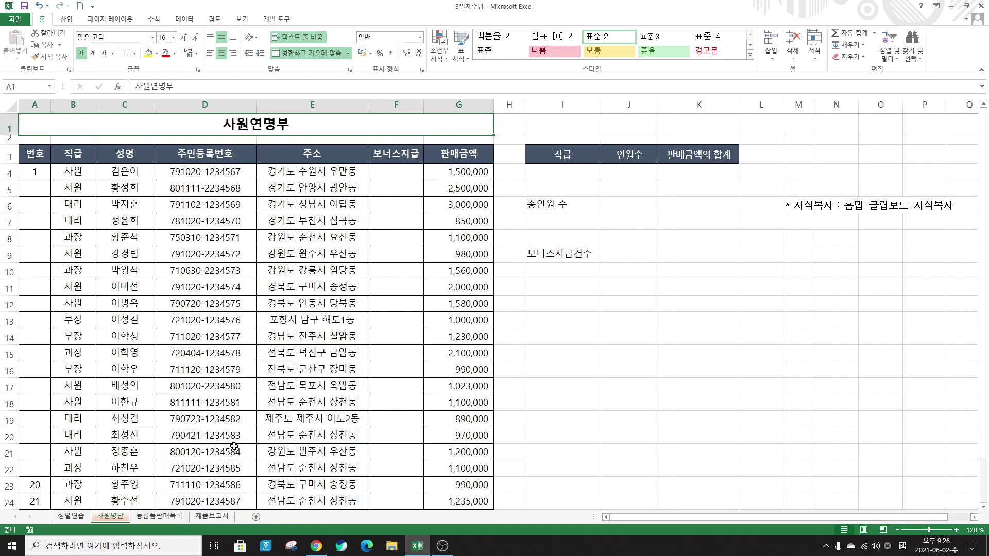
right_click(118, 518)
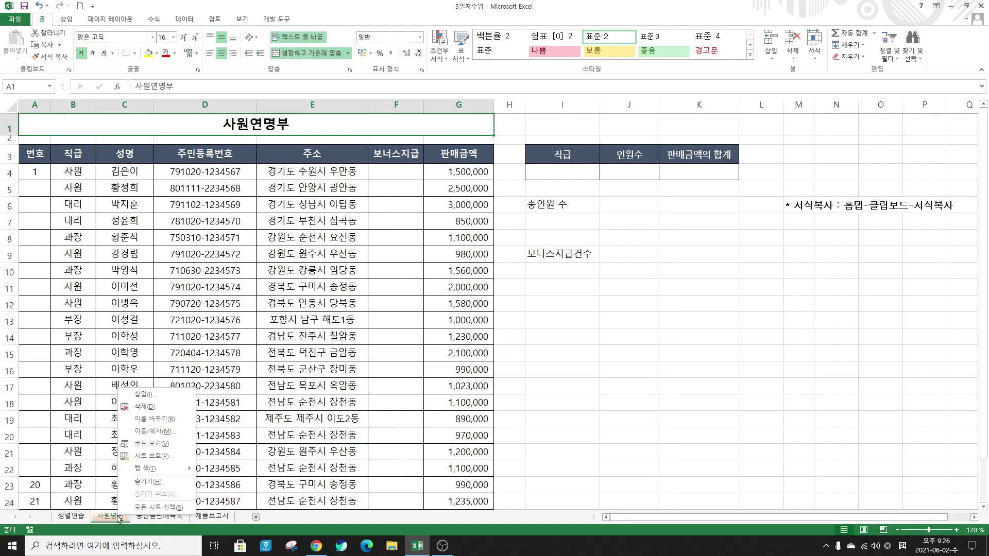
left_click(154, 430)
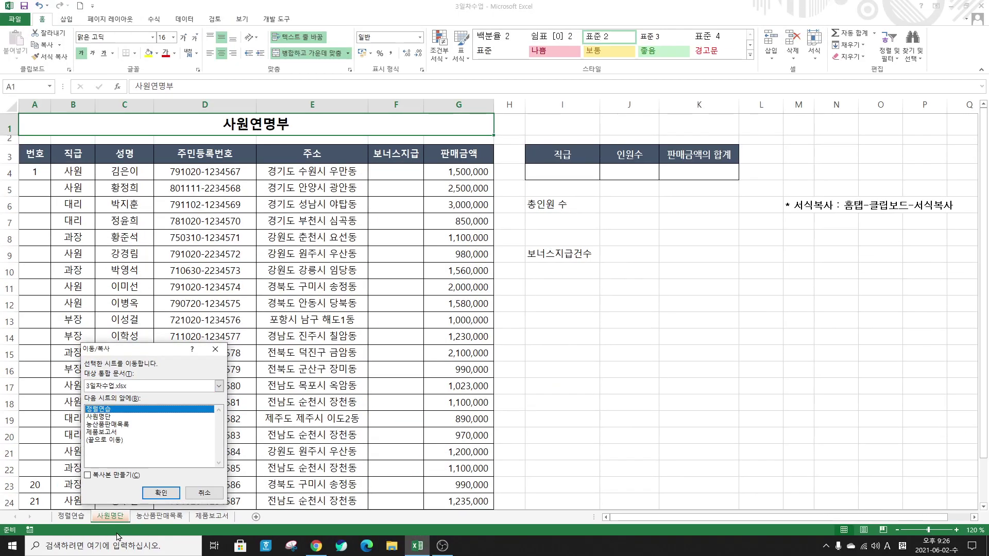
left_click(219, 385)
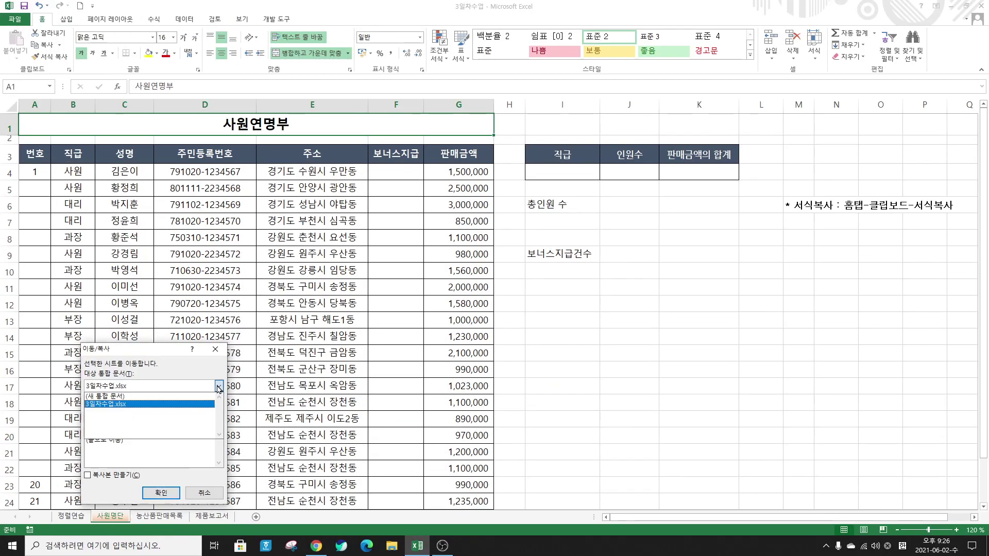
left_click(139, 397)
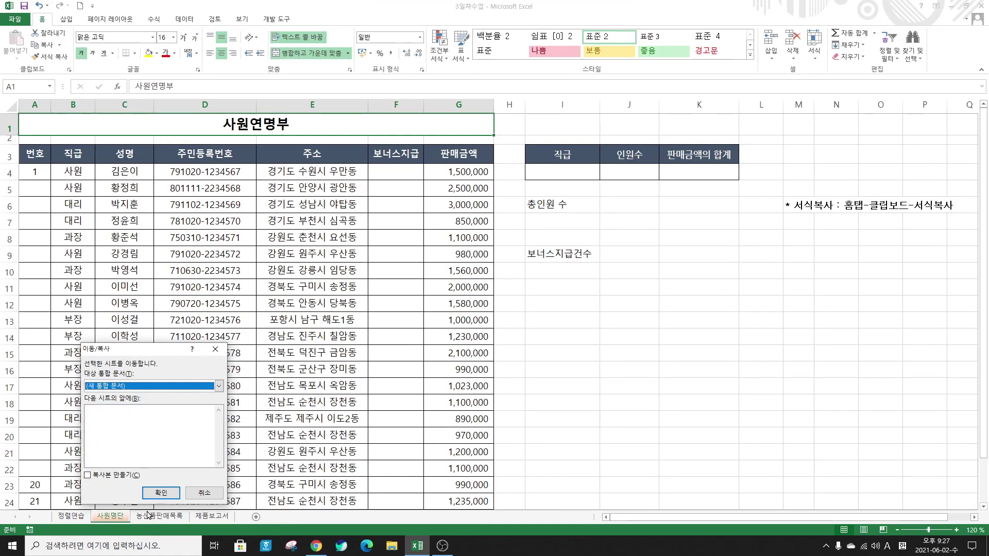
left_click(171, 391)
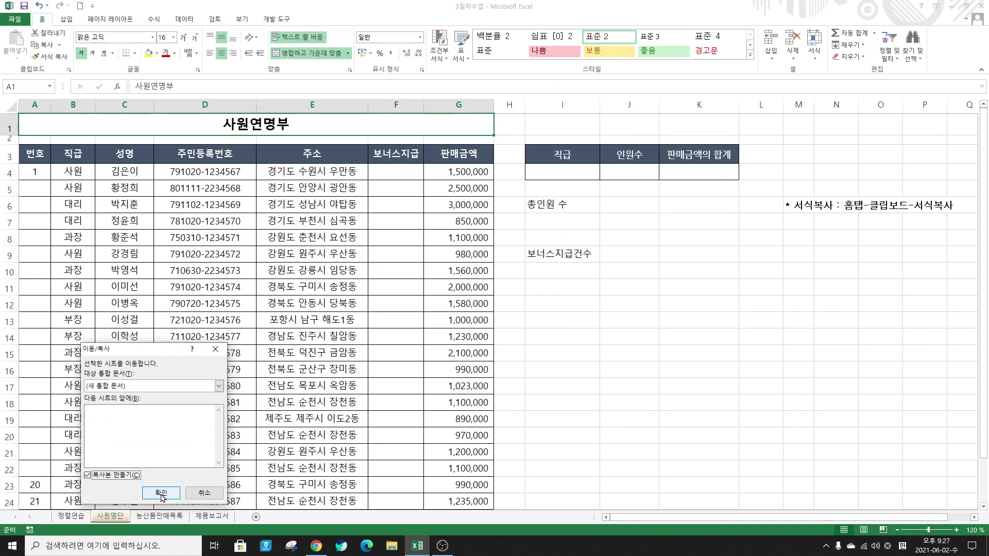
left_click(161, 494)
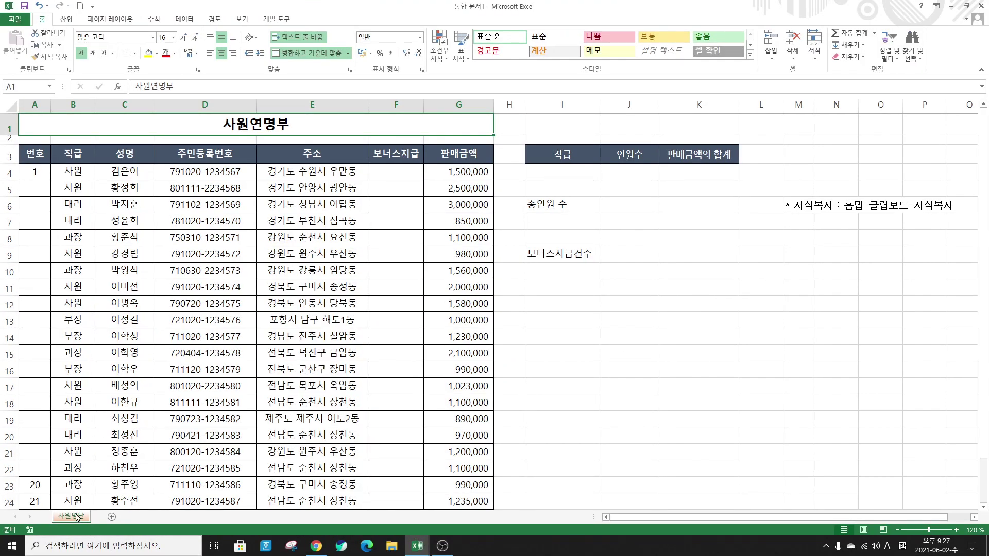
Step: Create a copy of the 사원명단 sheet at the end of the new workbook
right_click(152, 484)
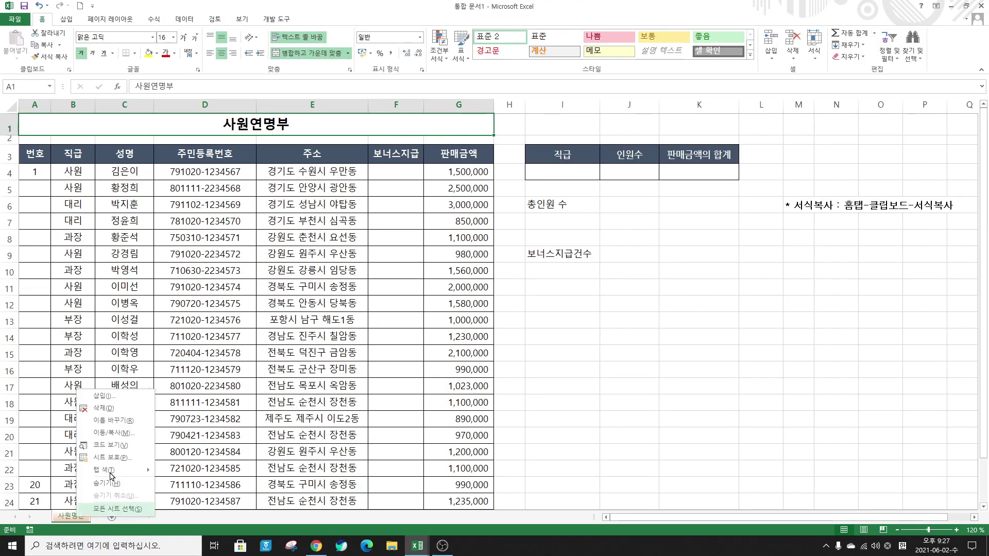
left_click(119, 434)
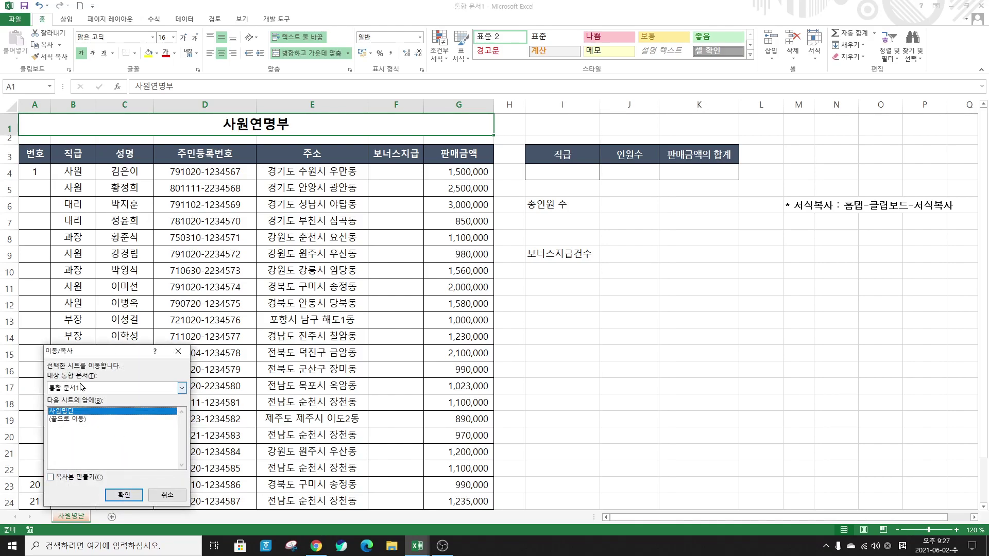
left_click(79, 420)
left_click(64, 478)
left_click(123, 495)
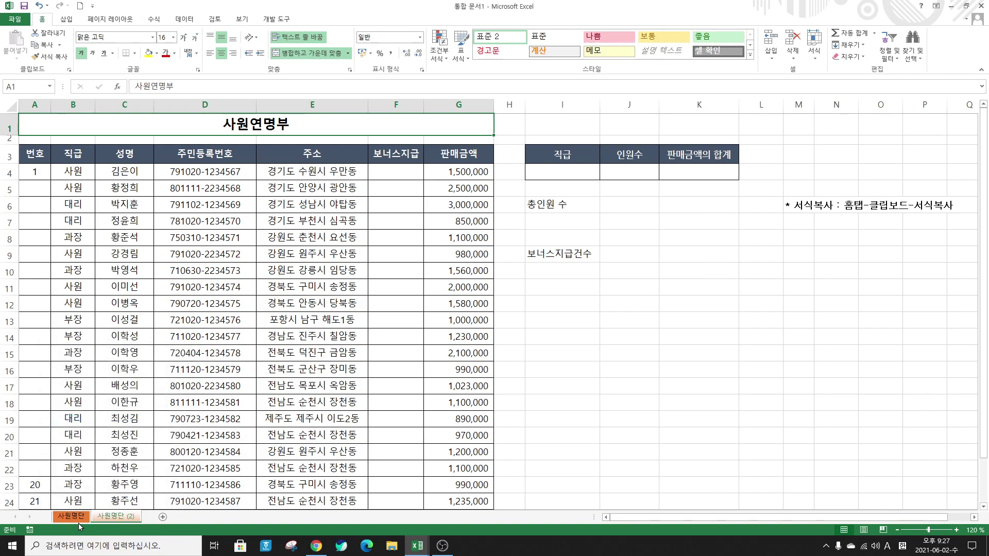
Step: Rename the copied sheet as 사원명단(결과)
left_click(124, 518, "ctrl")
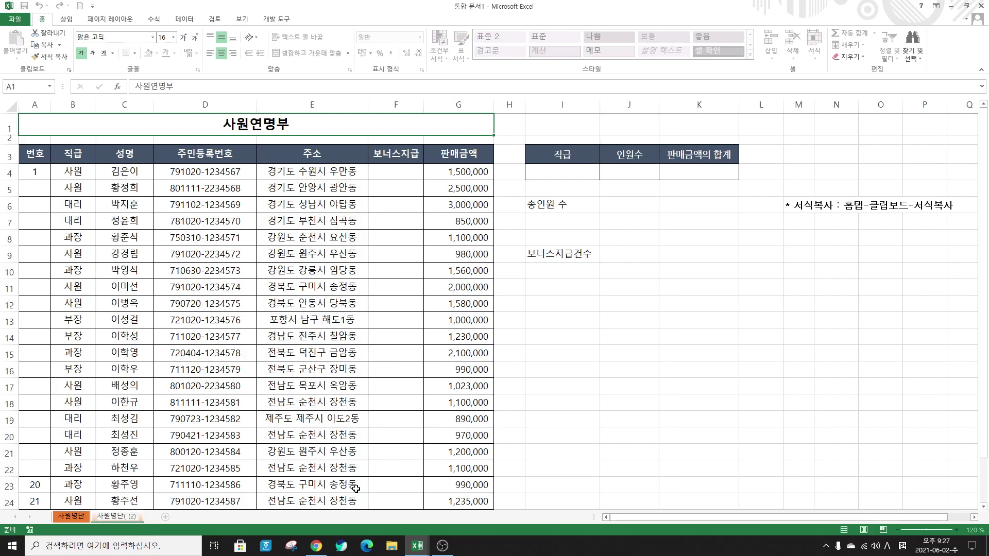
key("Hangul")
type("결과")
key("Delete")
key("Delete")
key("Delete")
key("Delete")
type(")")
key("Return")
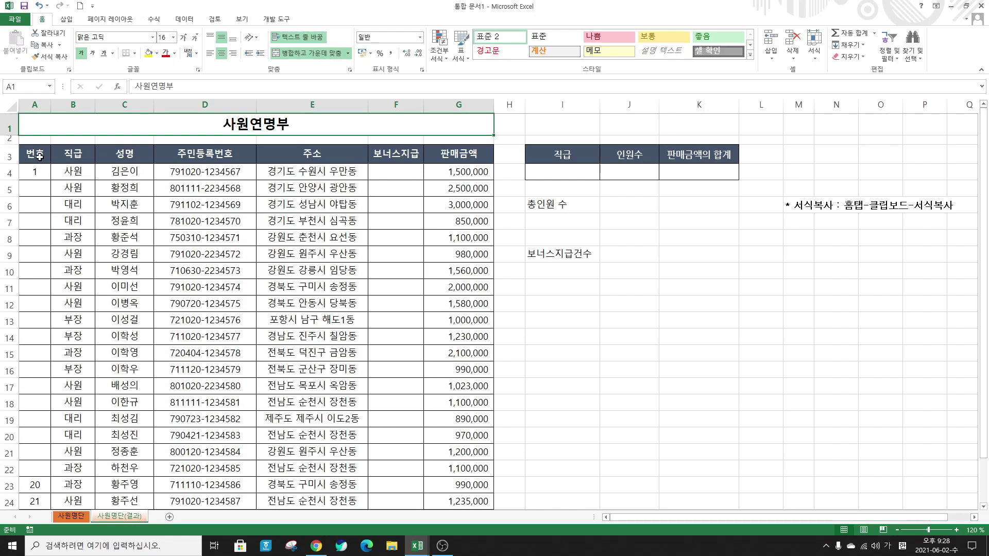
Step: Fill the 번호 column from A4 down to A27 with a consecutive number series starting at 1
left_click(36, 178)
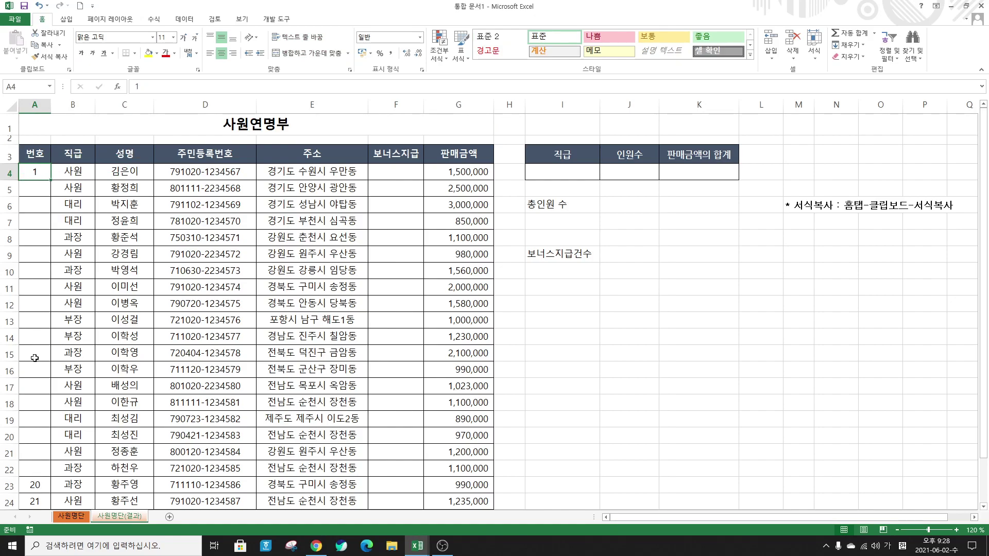
left_click_drag(50, 178, 33, 494)
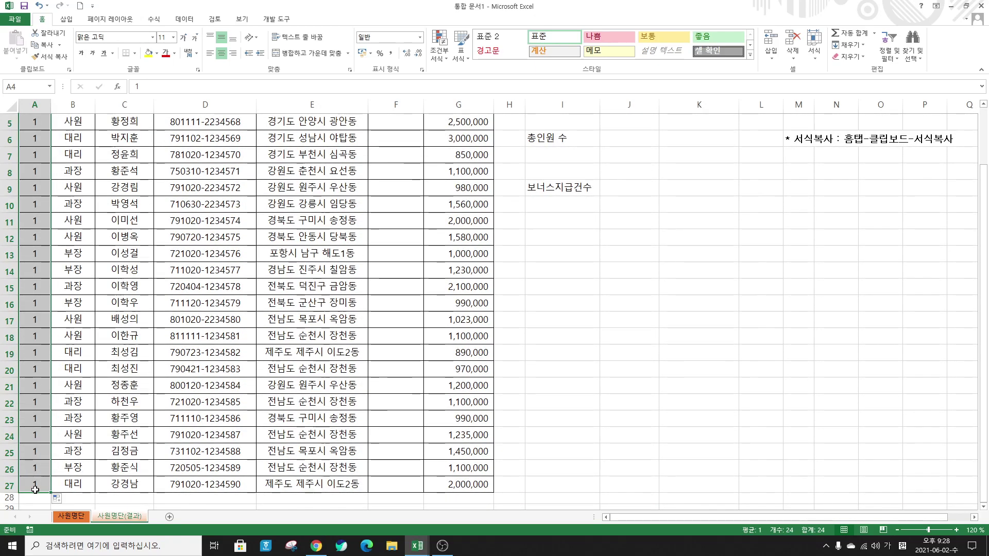
scroll(59, 489, "down", 1)
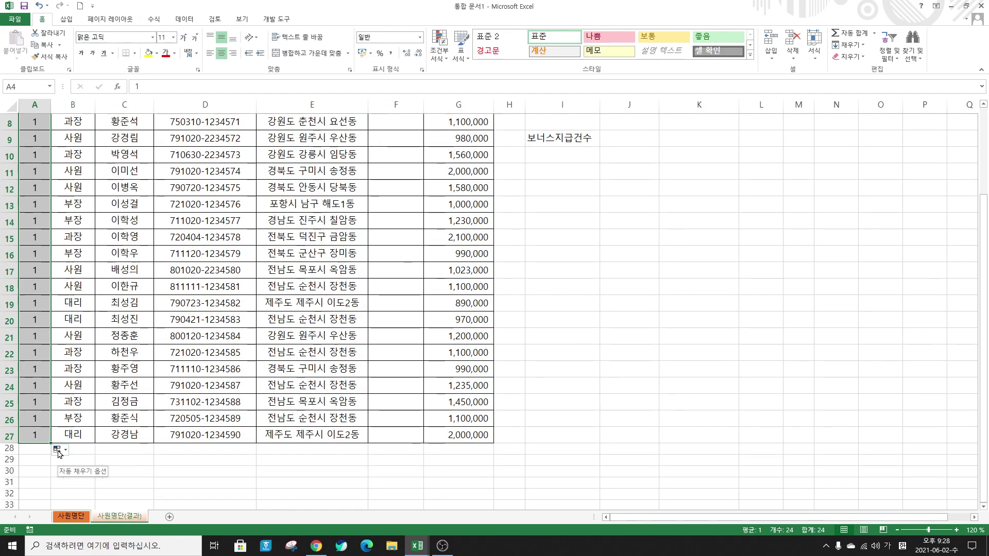
left_click(58, 450)
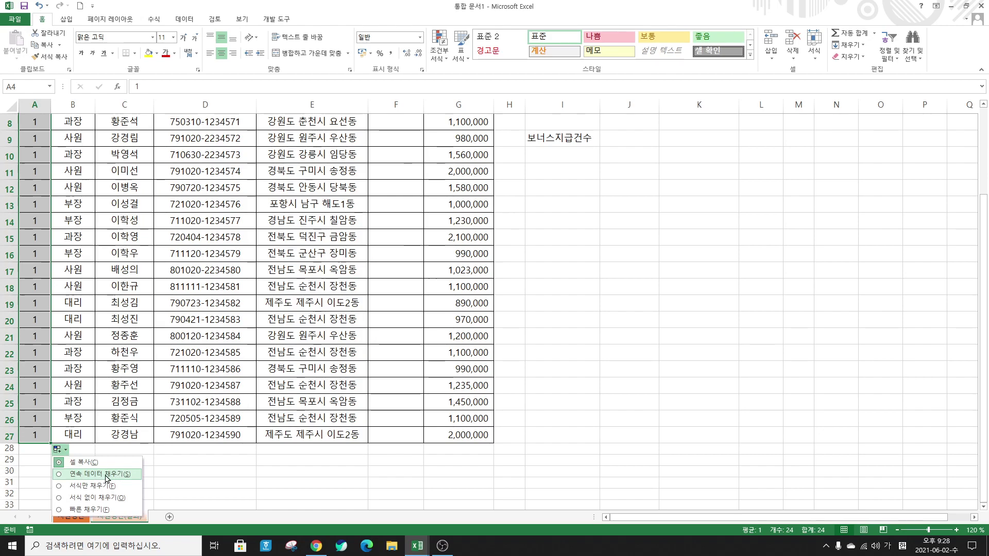
left_click(101, 474)
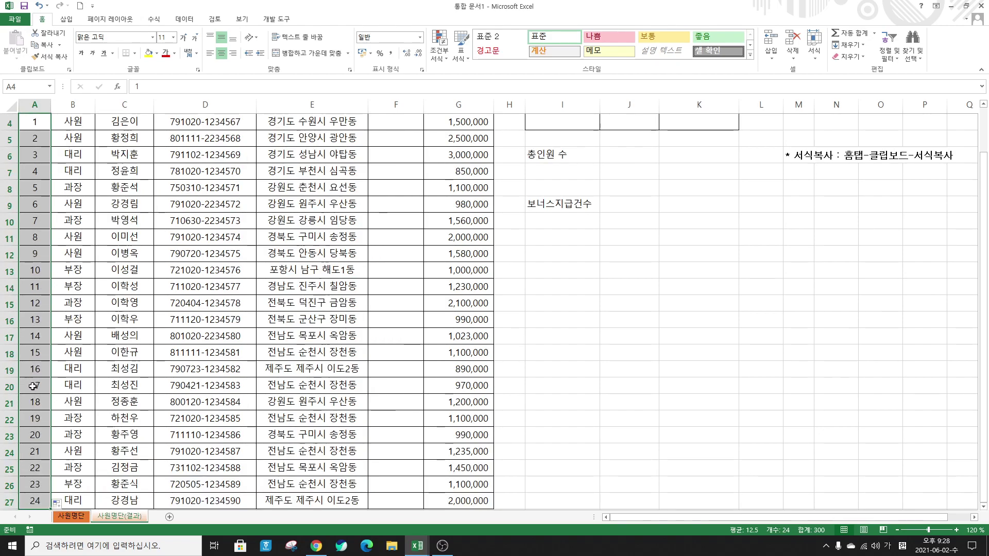
scroll(32, 396, "up", 1)
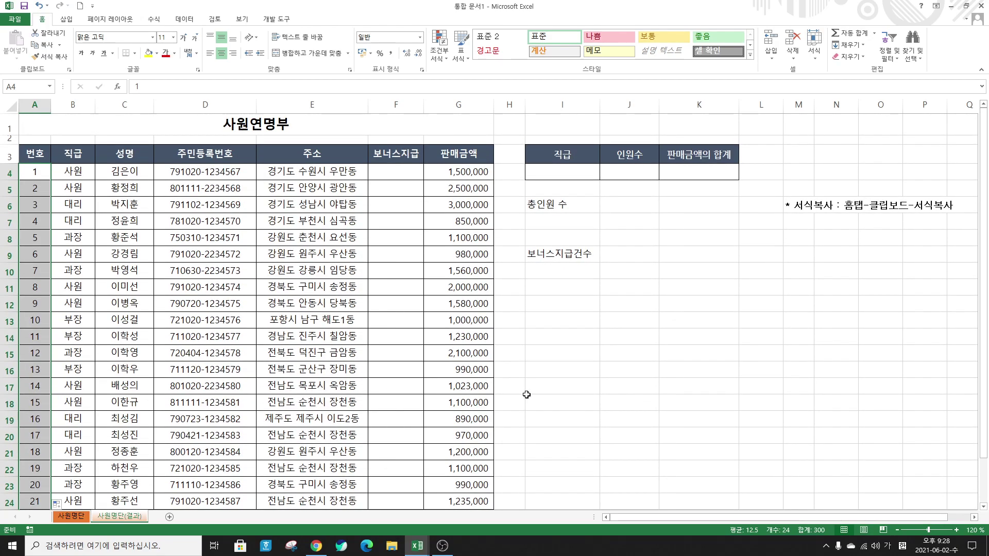
Step: Add 2021년 on its own line above 사원연명부 in the title cell and heighten row 1 to fit both lines
left_click(897, 529)
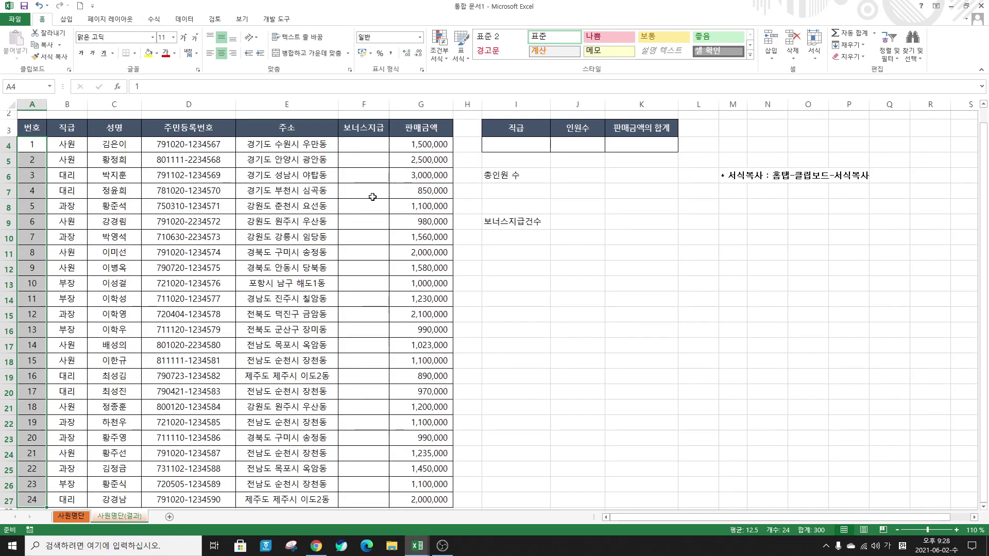
scroll(235, 135, "up", 1)
left_click(231, 128)
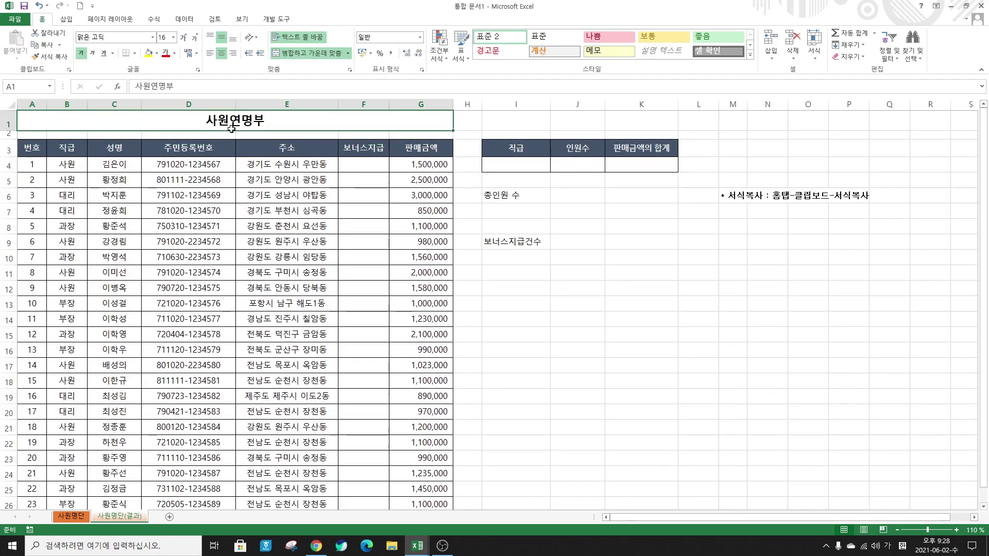
double_click(201, 120)
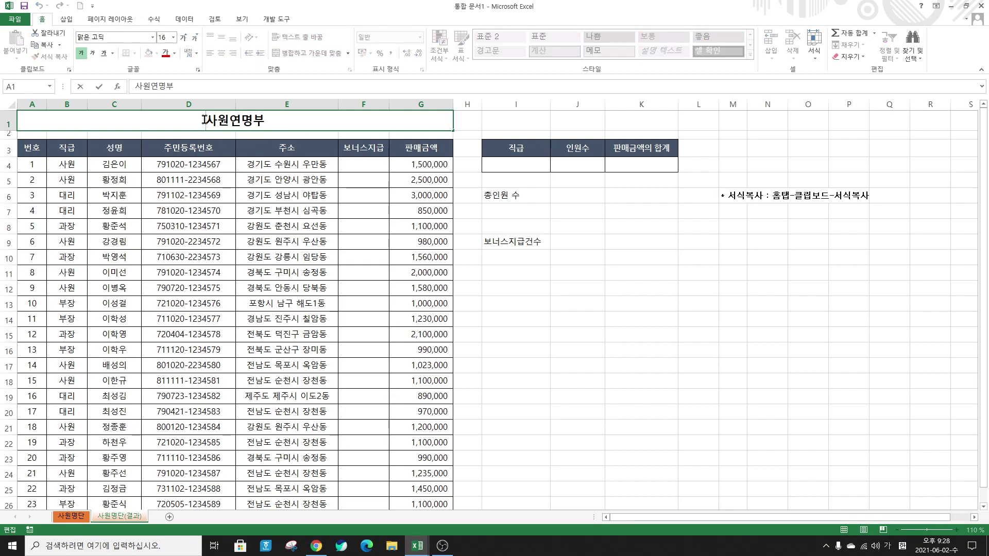
type("2021년")
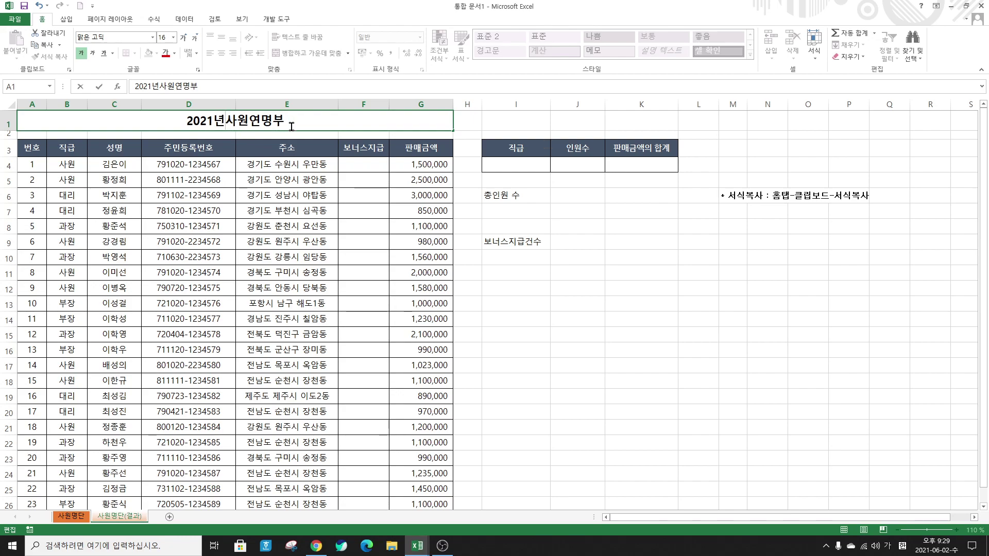
key("alt+Return")
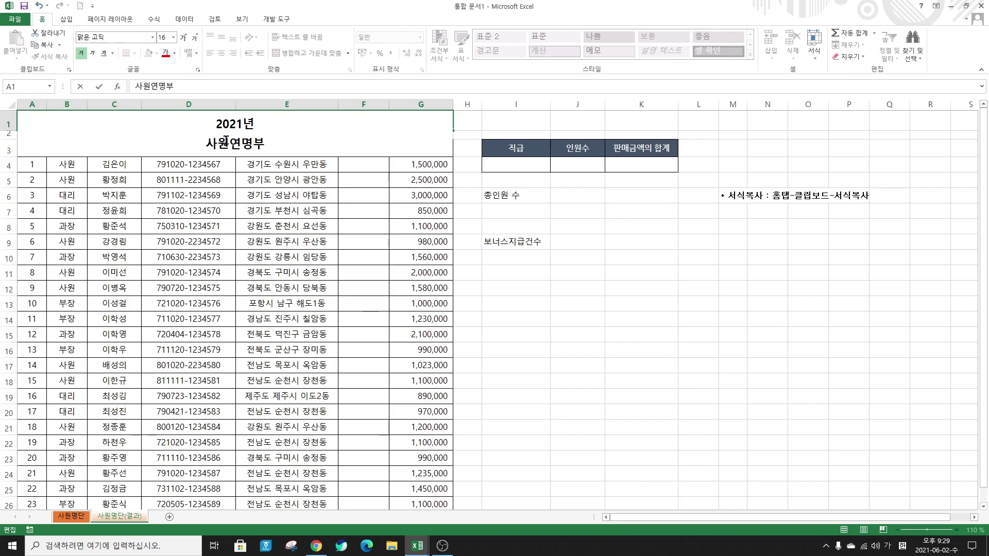
key("Return")
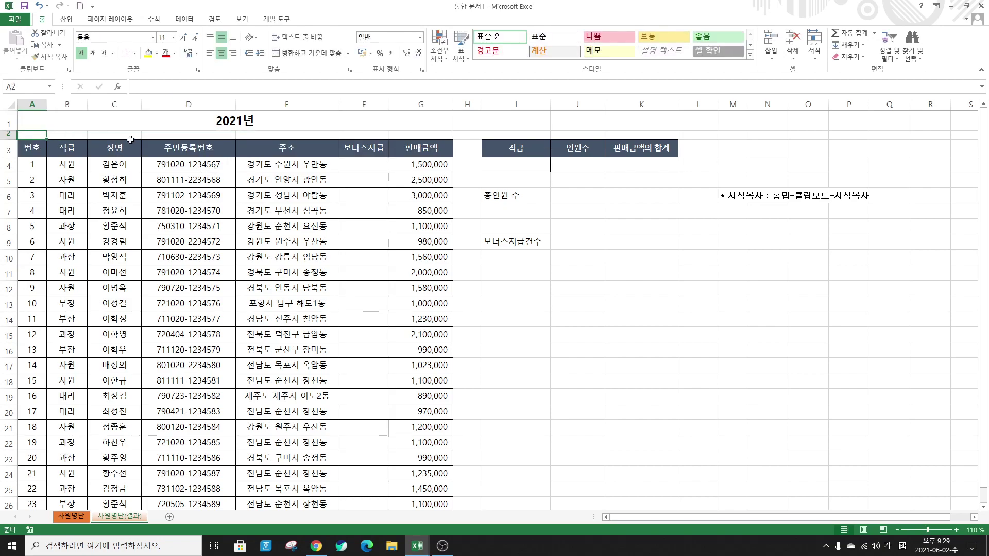
left_click(235, 123)
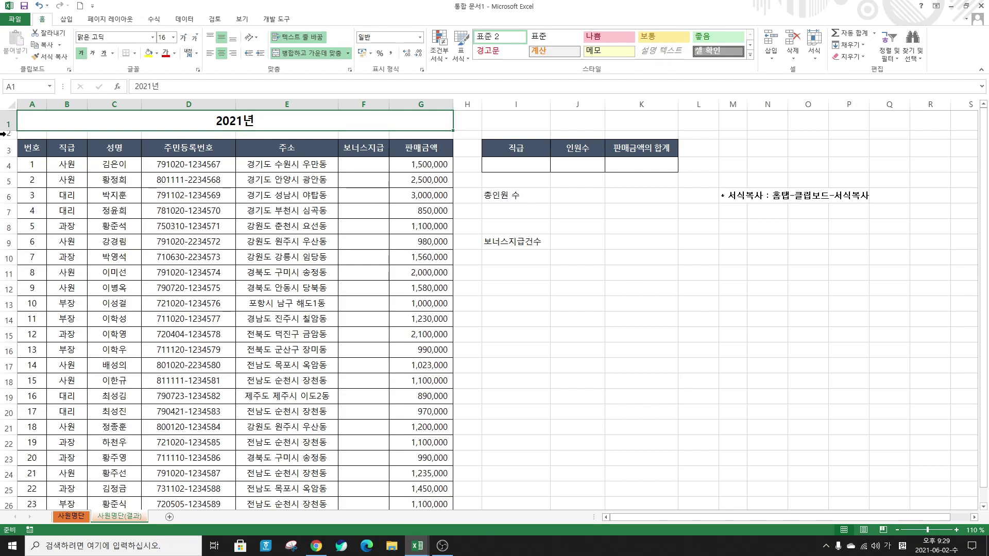
left_click_drag(8, 130, 11, 153)
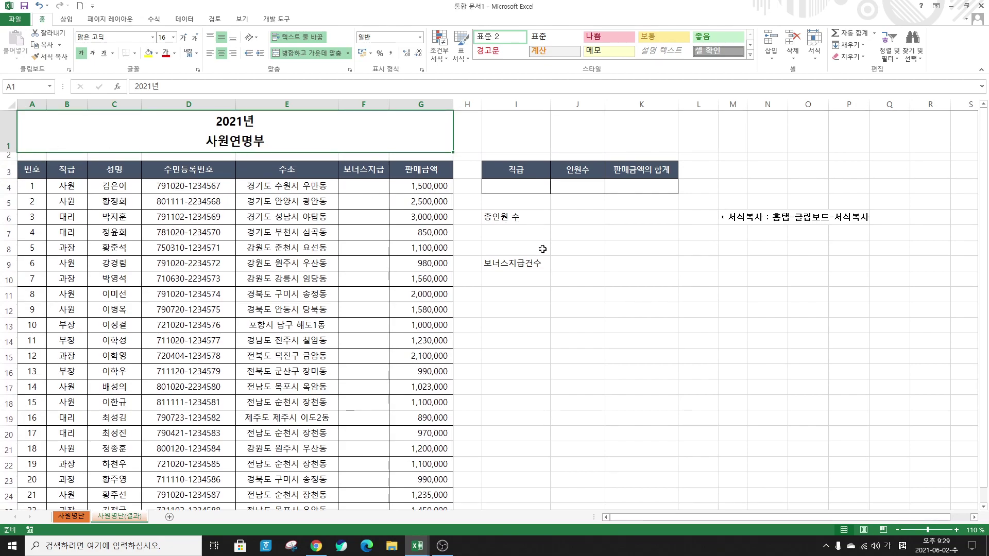
Step: Enter the ◎ symbol simultaneously in every second 보너스지급 cell from F4 through F26
left_click(361, 187)
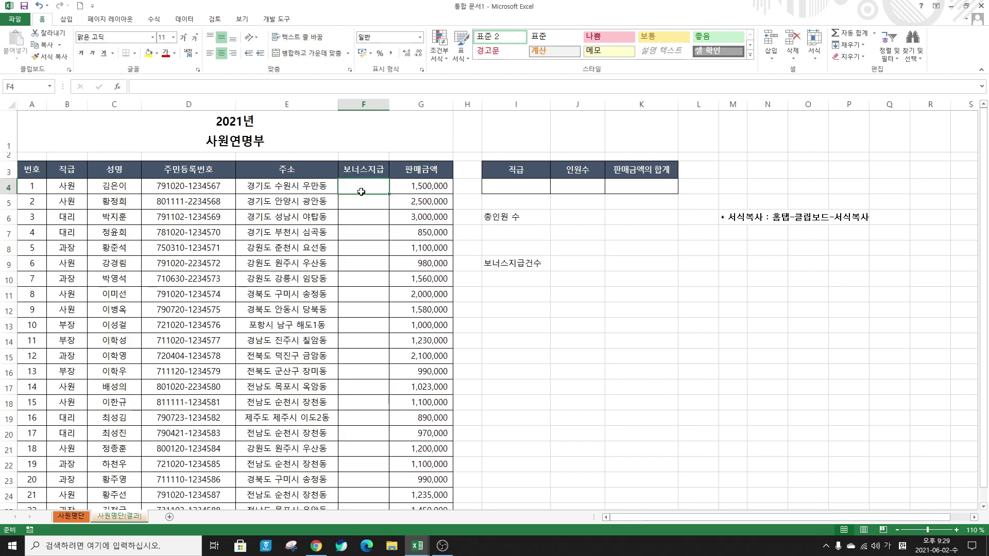
left_click(366, 218, "ctrl")
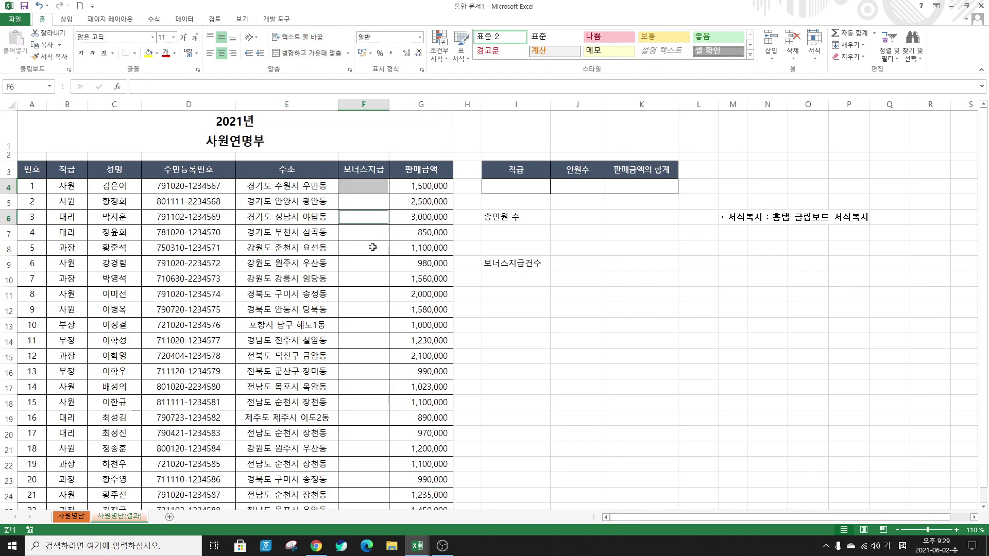
left_click(372, 247, "ctrl")
left_click(371, 277, "ctrl")
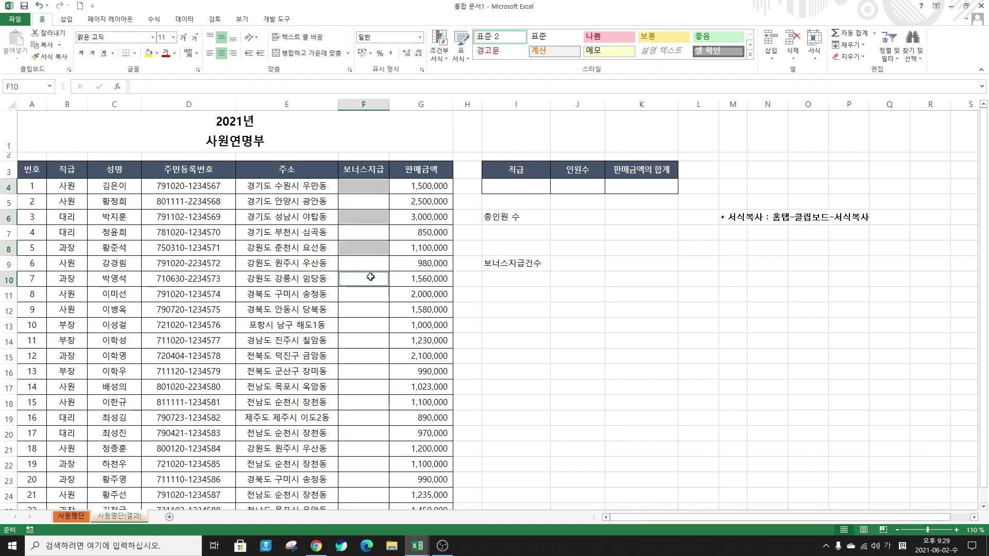
left_click(372, 311, "ctrl")
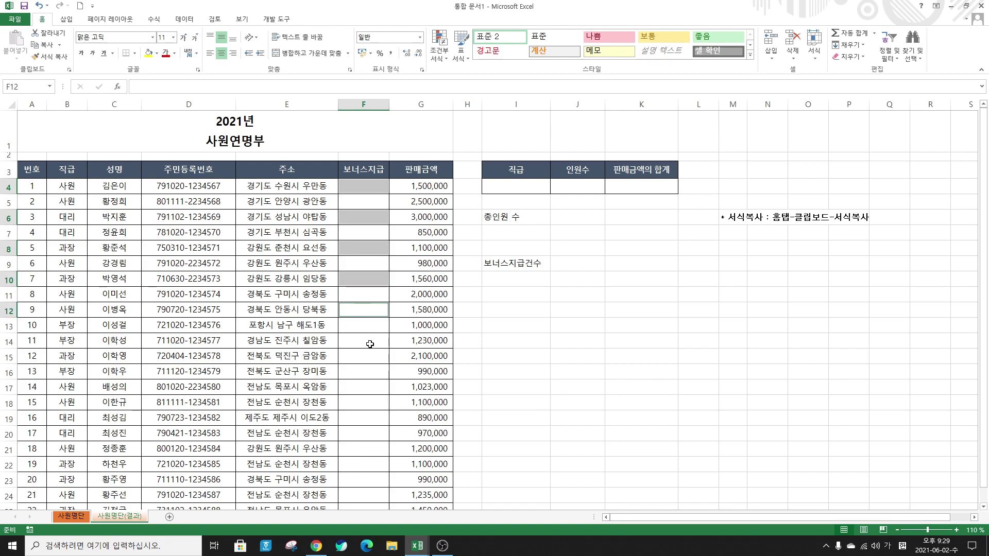
key("F4")
left_click(368, 374)
key("F4")
left_click(371, 405)
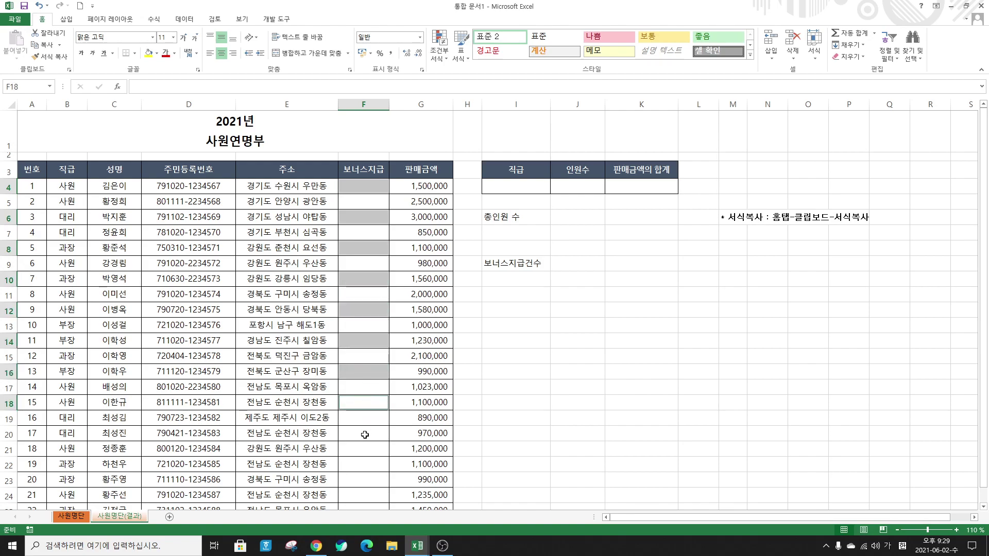
key("F4")
left_click(364, 435)
key("F4")
left_click(368, 466)
key("F4")
left_click(368, 497)
scroll(368, 463, "down", 3)
key("F4")
left_click(368, 365)
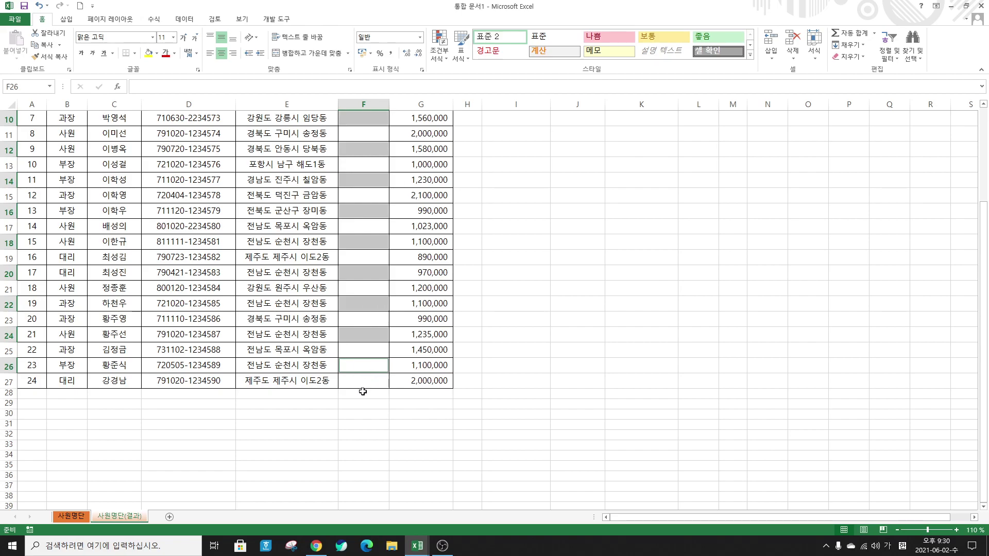
type("ㅁ")
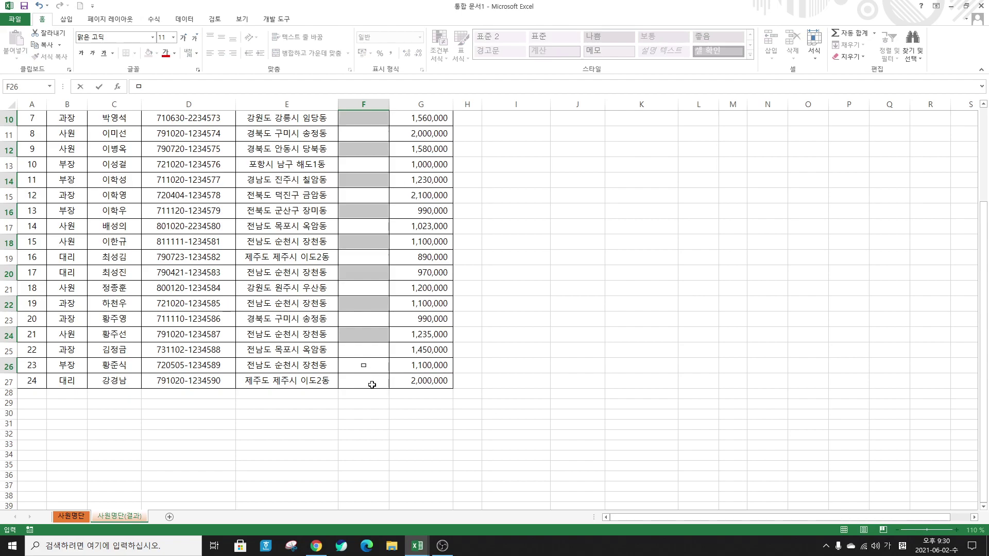
key("Hangul_Hanja")
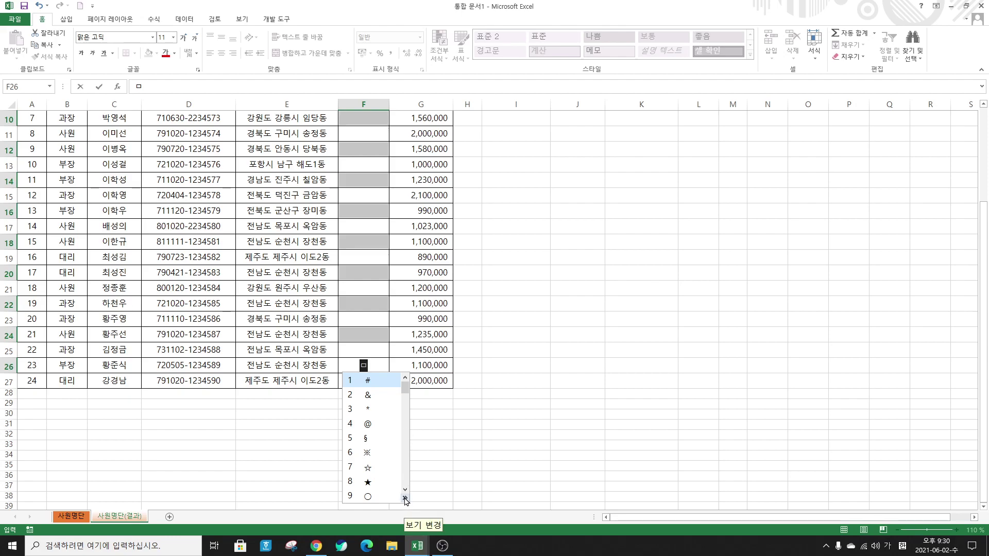
left_click(405, 498)
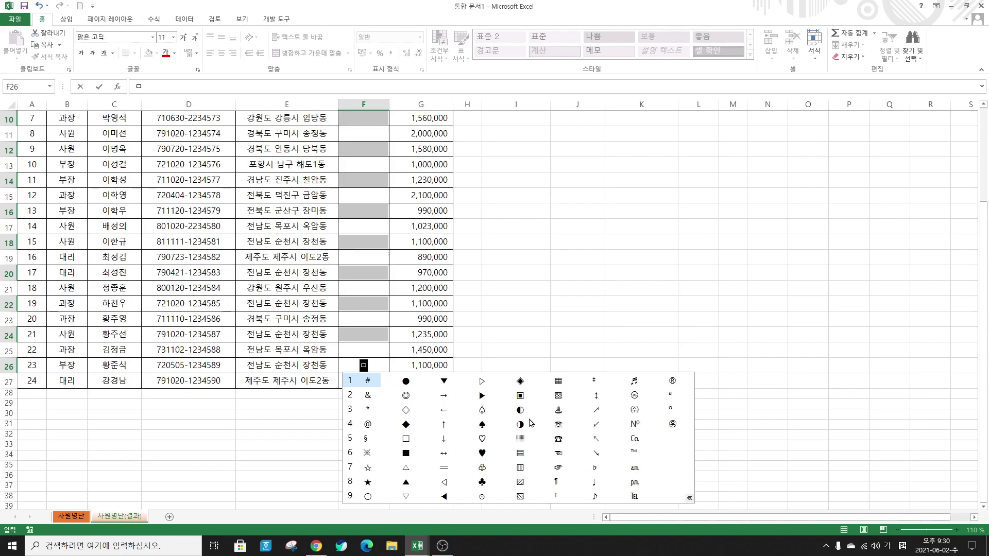
key("Escape")
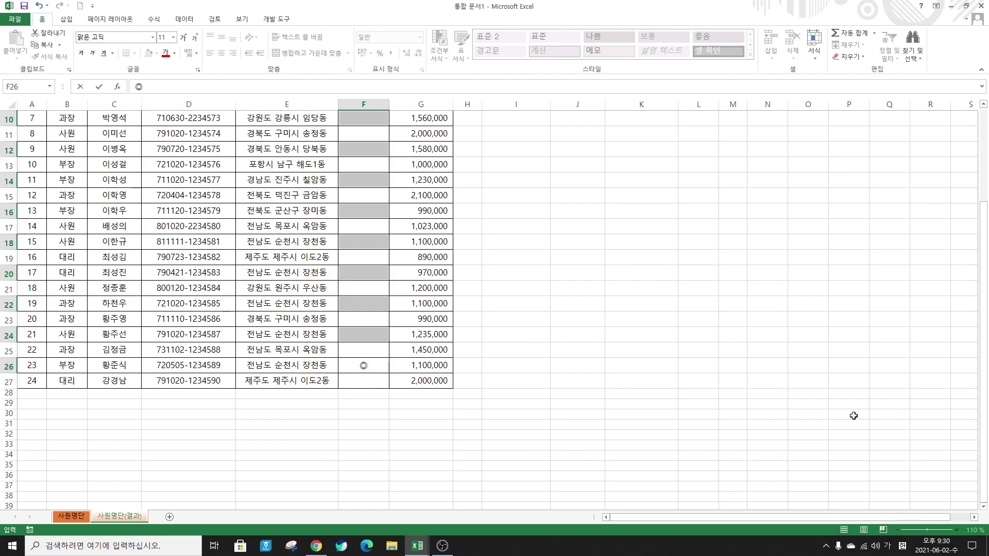
key("ctrl")
key("ctrl+Return")
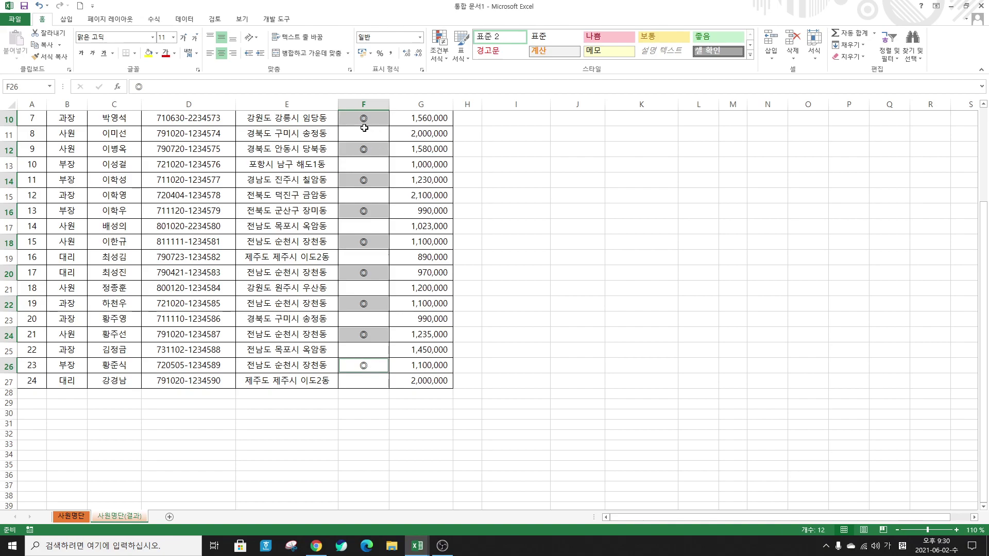
Step: Copy the formatting of the 직급 header and the cell below it (I3:I4) onto the 총인원 수 cells I6:I7
scroll(415, 296, "up", 3)
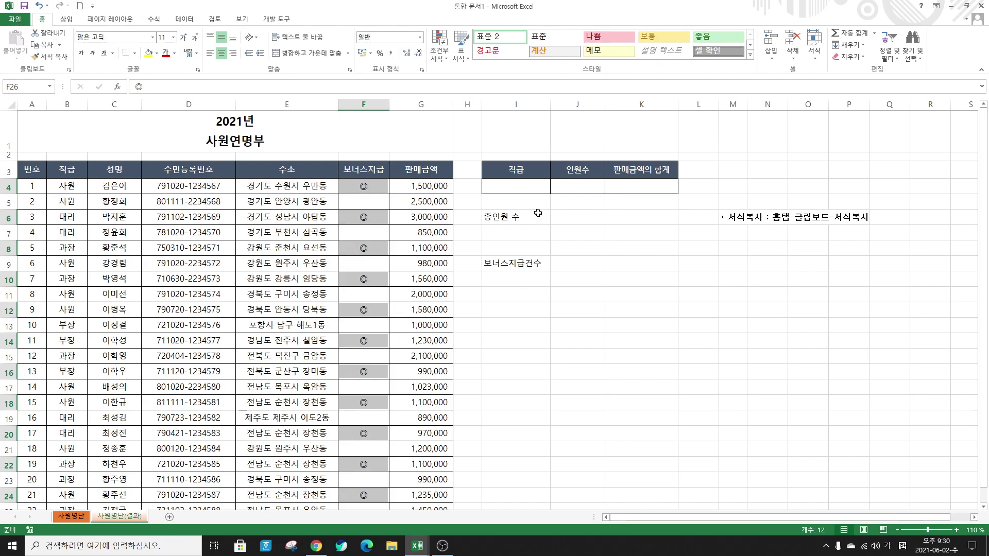
left_click(531, 170)
left_click_drag(531, 216, 524, 282)
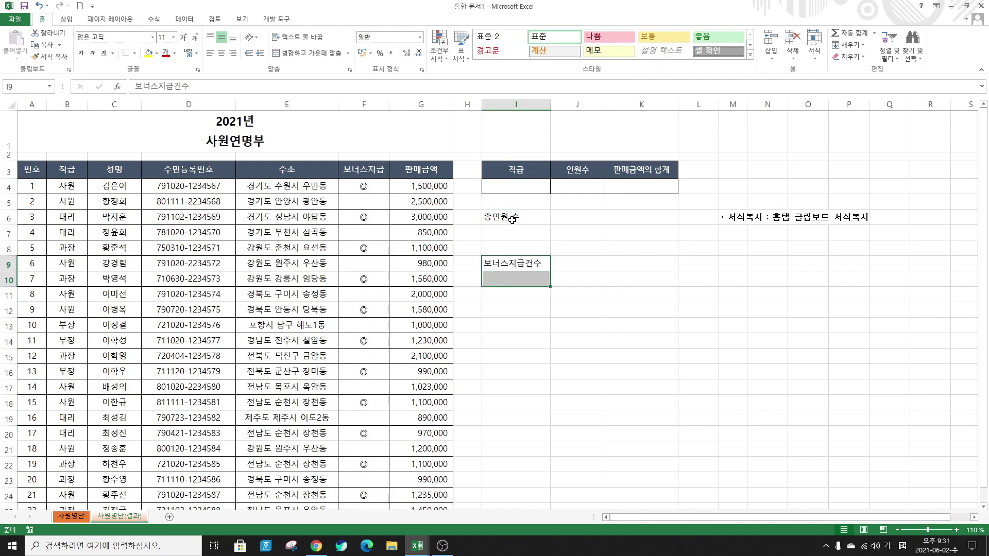
left_click_drag(512, 220, 513, 229)
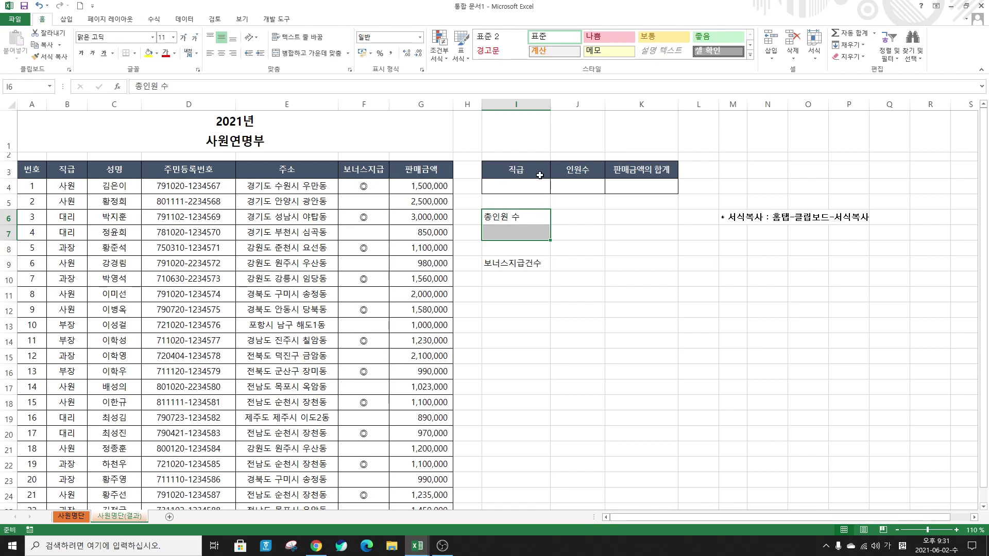
left_click_drag(531, 173, 529, 180)
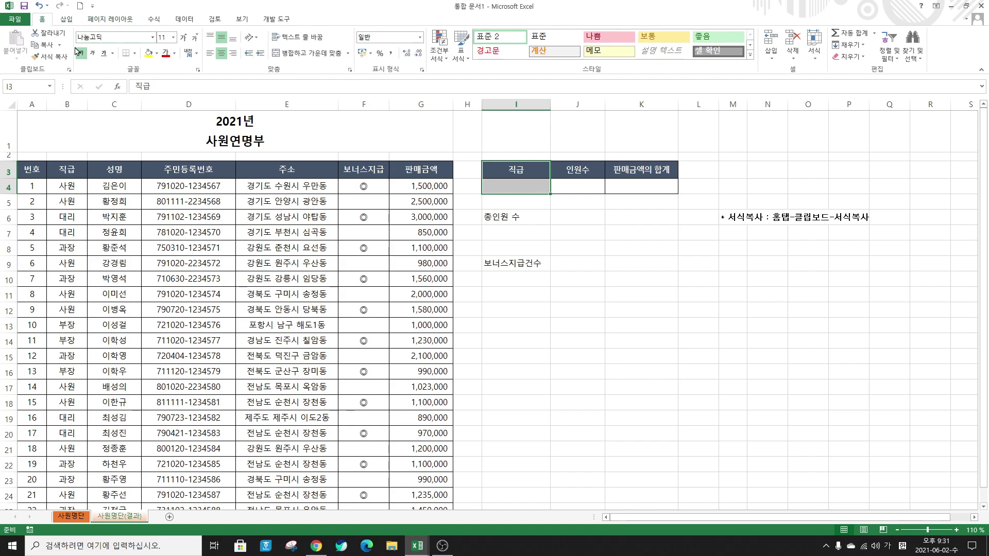
left_click(50, 59)
left_click(50, 61)
right_click(526, 171)
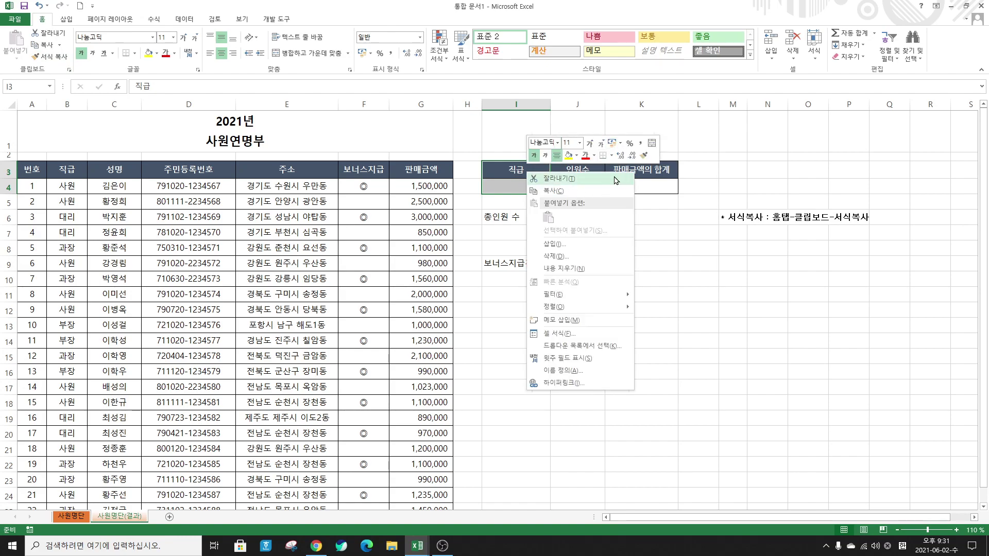
left_click(644, 155)
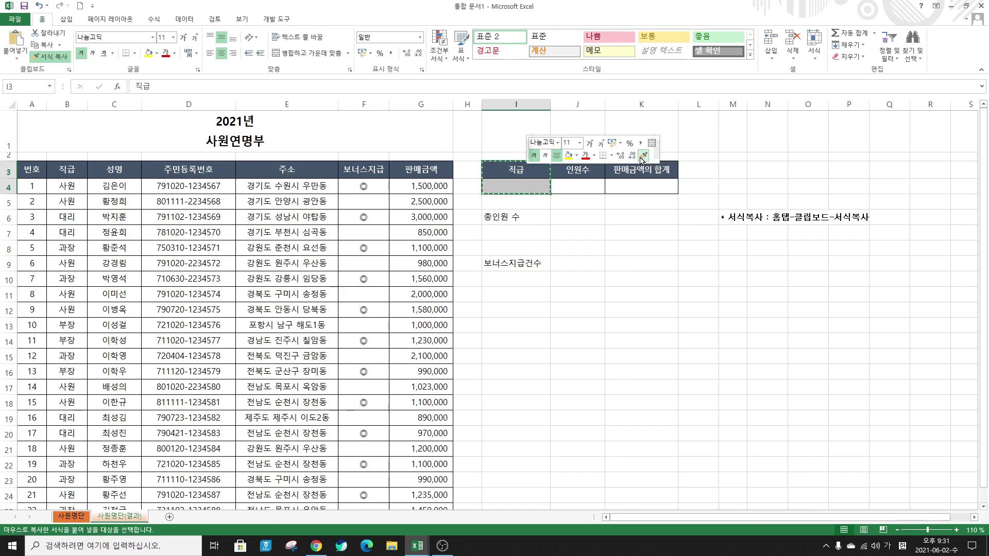
left_click(506, 216)
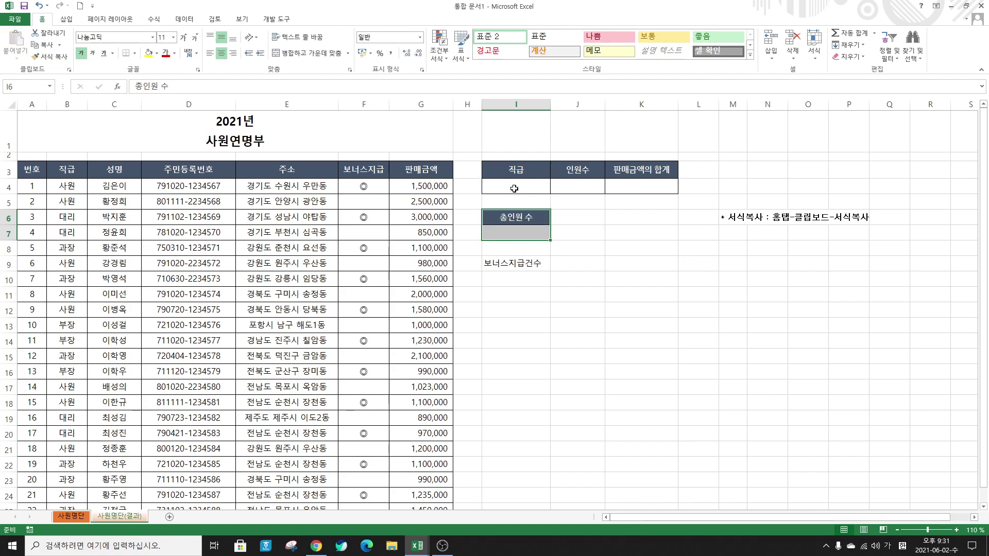
Step: Copy the formatting of I6:I7 onto the 보너스지급건수 cells I9:I10 and deselect them
right_click(534, 219)
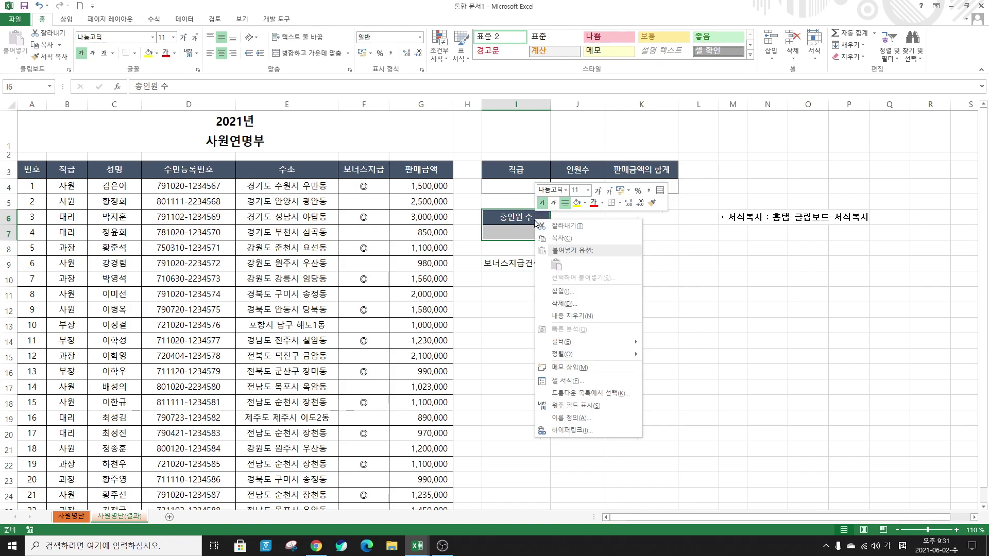
left_click(652, 204)
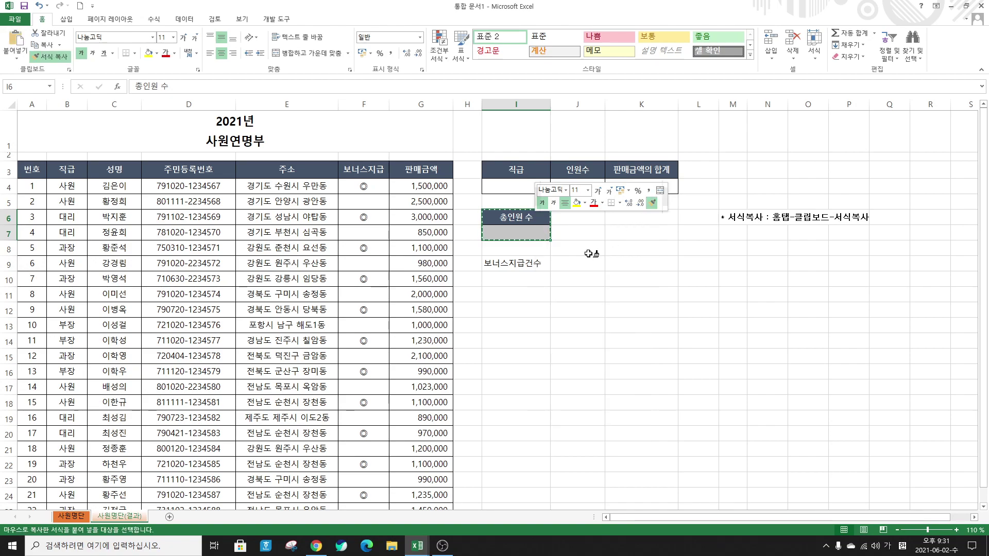
left_click(513, 264)
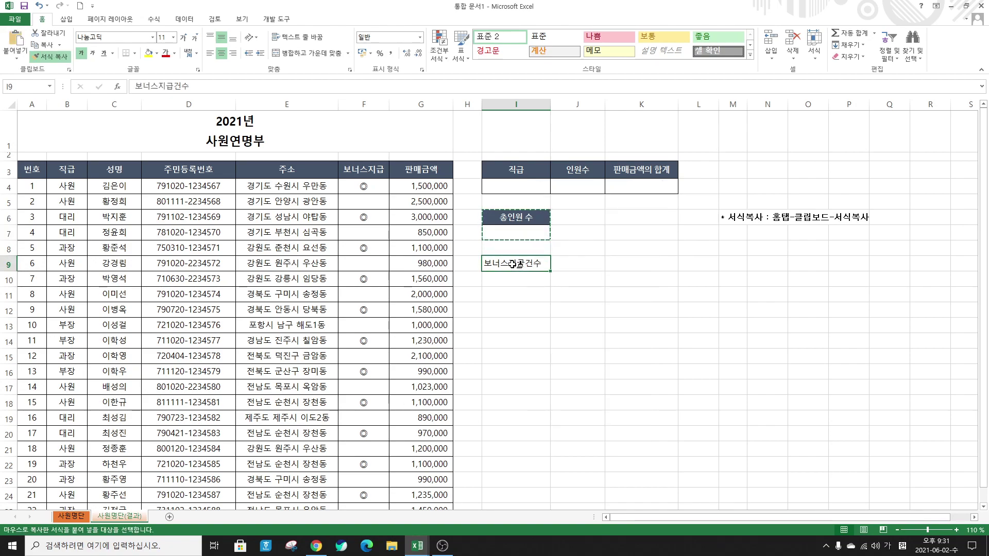
left_click_drag(512, 264, 520, 283)
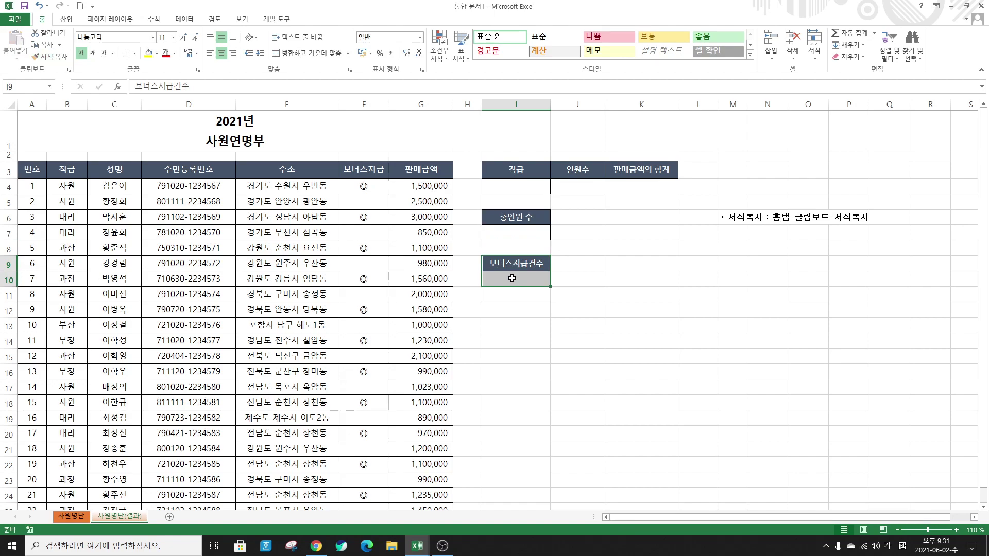
left_click(586, 306)
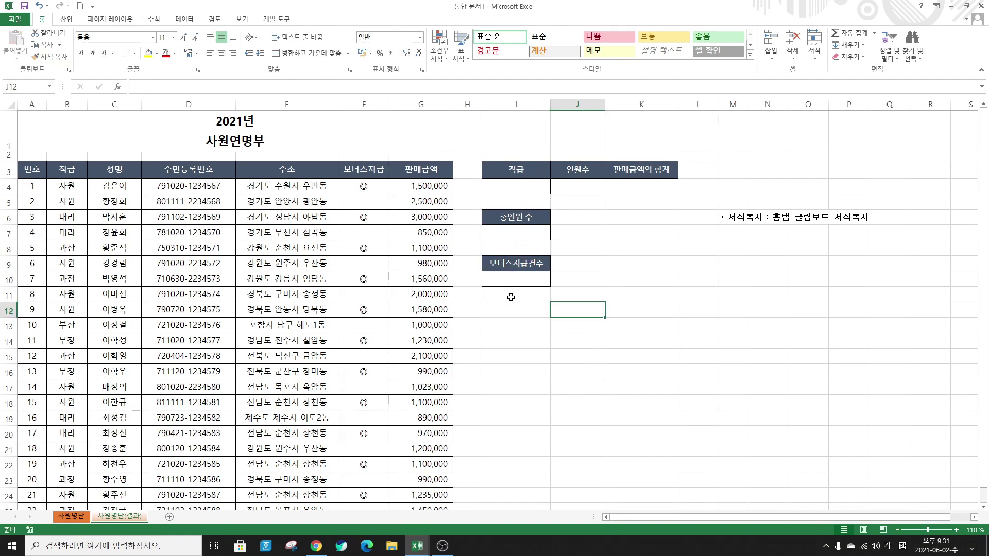
left_click(600, 354)
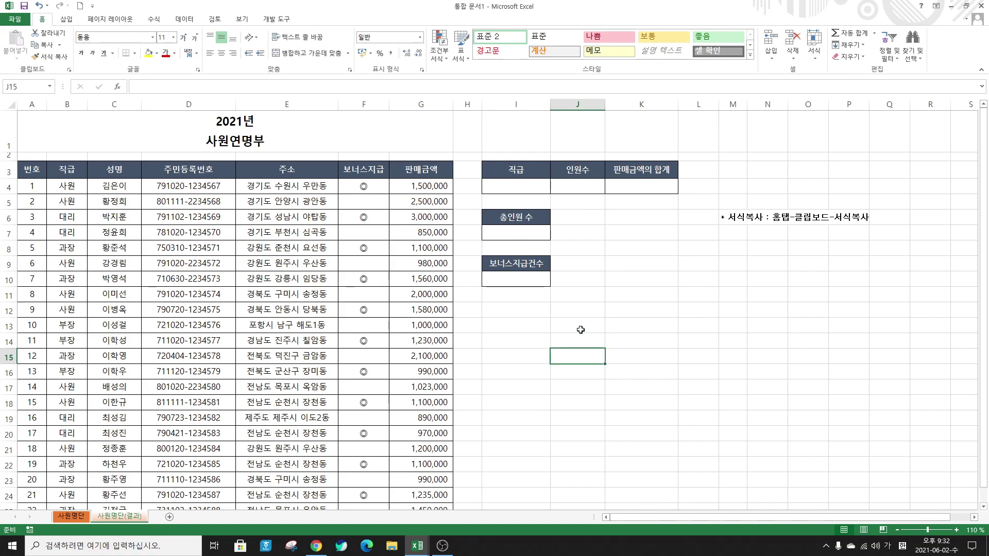
Step: Start a data validation rule for cell I4 under 직급 that allows only list (목록) entries
left_click(522, 180)
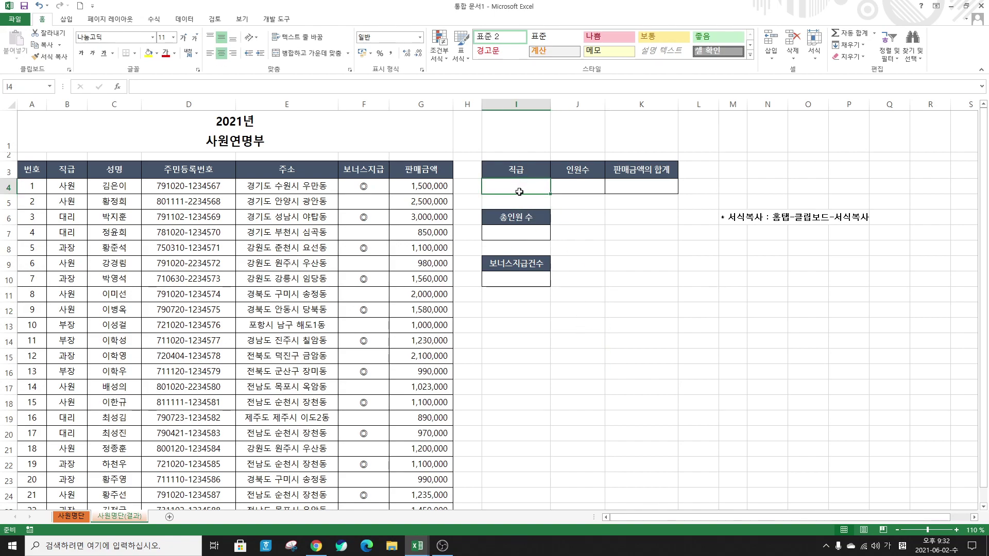
left_click(190, 20)
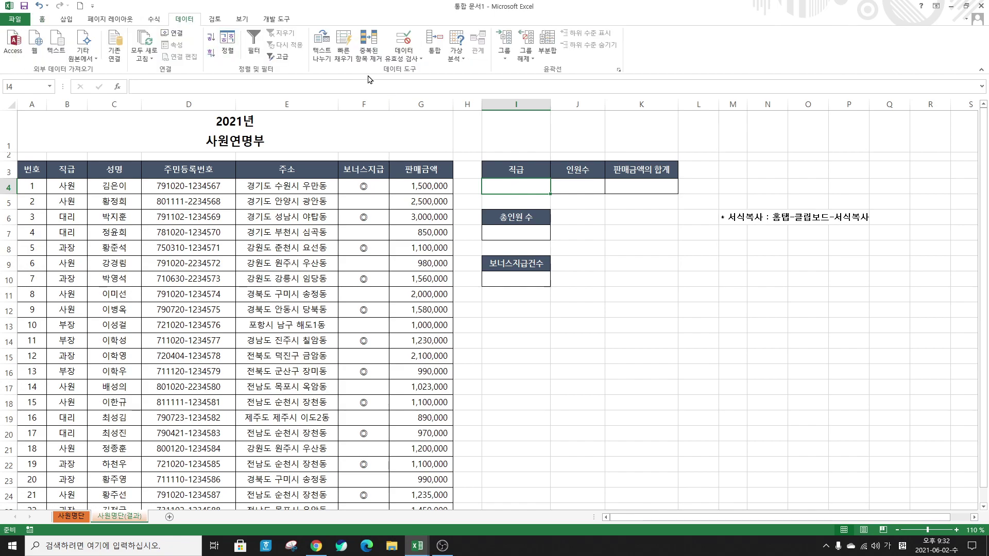
left_click(414, 61)
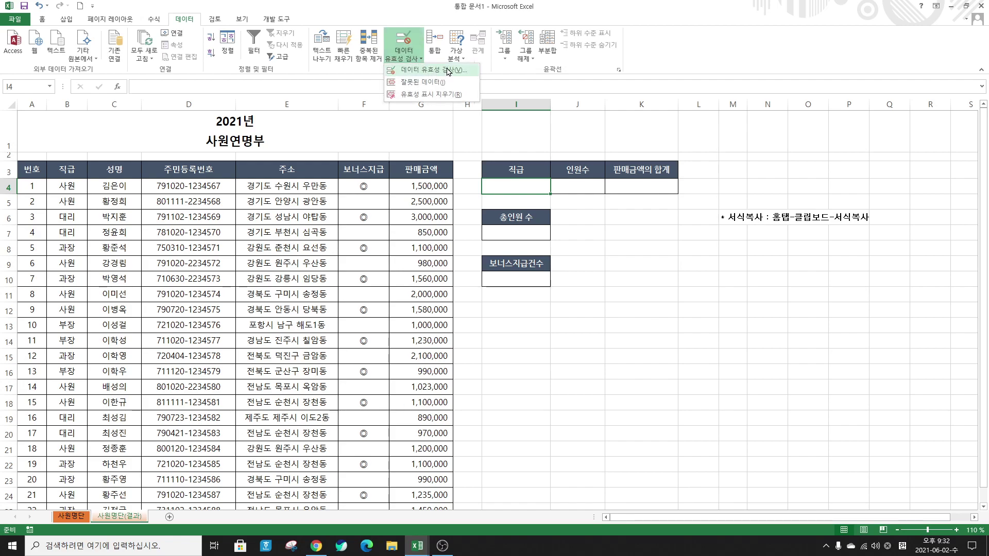
left_click(448, 71)
left_click_drag(393, 89, 684, 157)
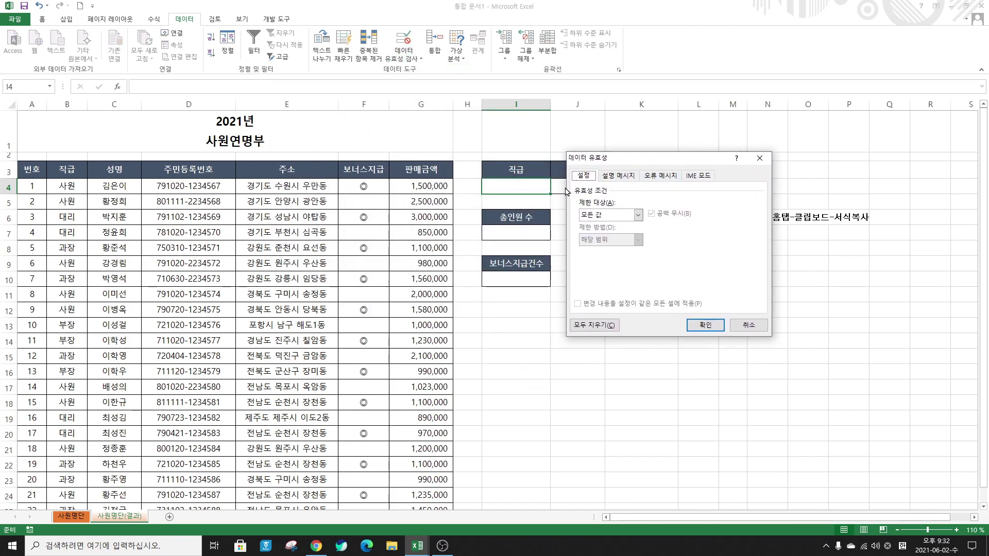
left_click(619, 217)
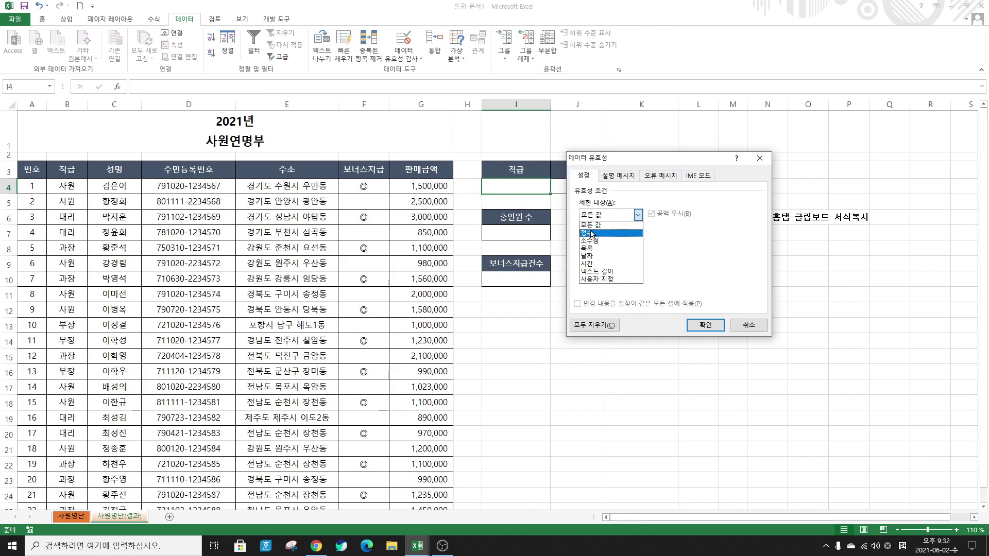
left_click(594, 251)
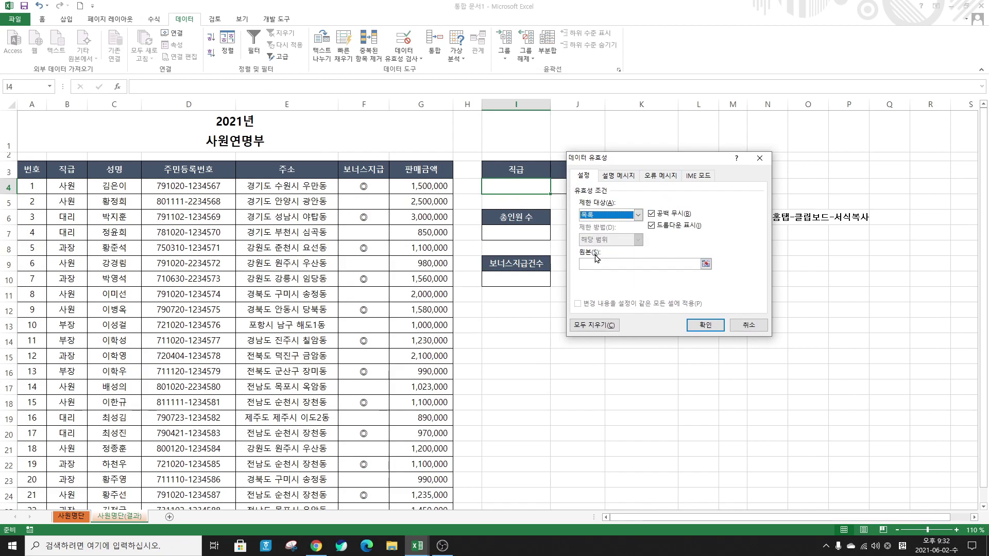
Step: Set the list source to 사원,대리,과장,부장, apply the validation rule and open the resulting dropdown in I4
left_click(593, 263)
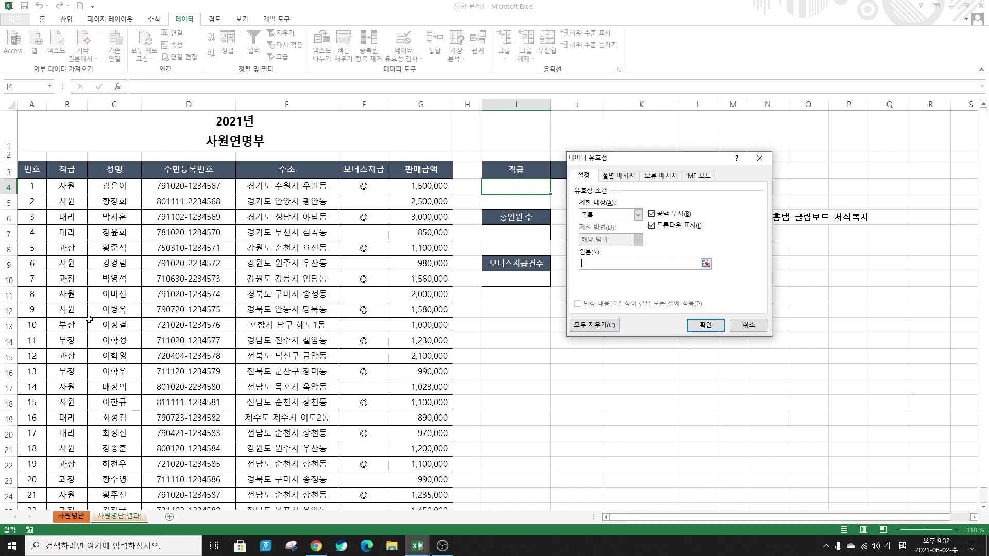
left_click(592, 263)
type("사원,대리,과장,부자")
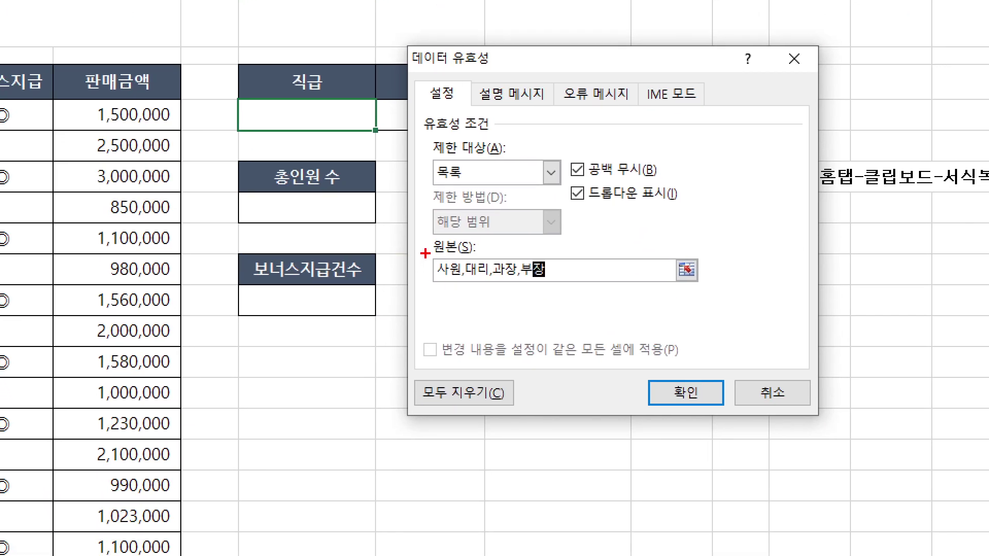
left_click_drag(425, 253, 555, 291)
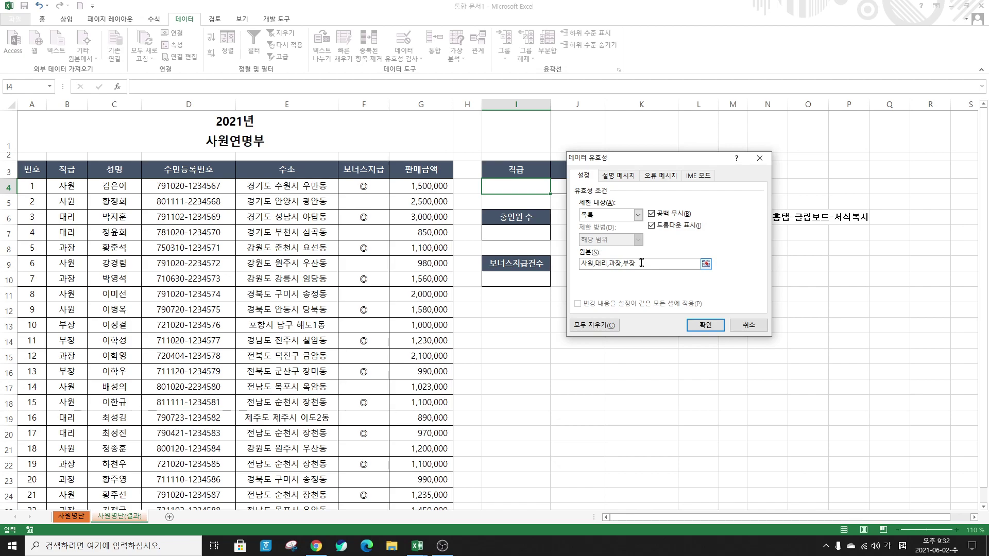
left_click(700, 325)
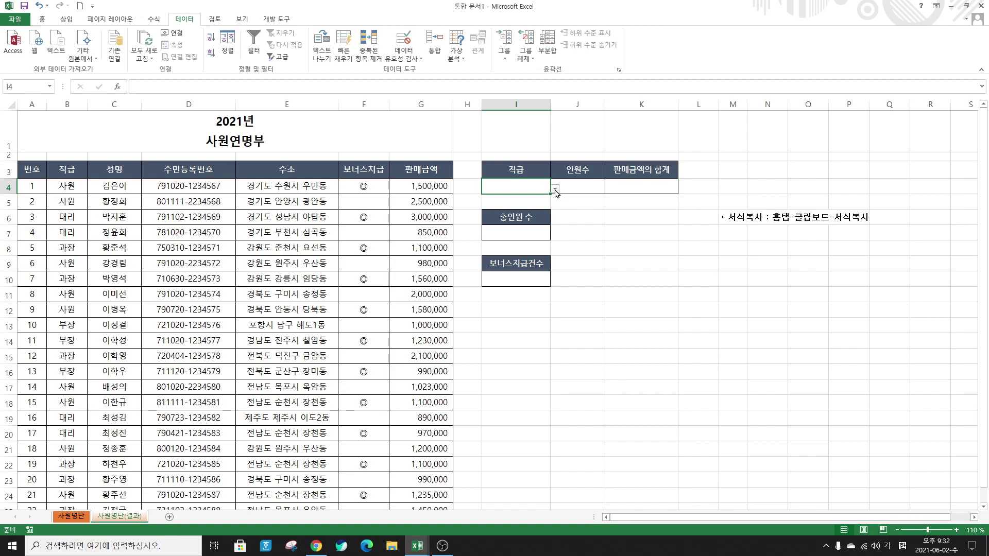
left_click(555, 190)
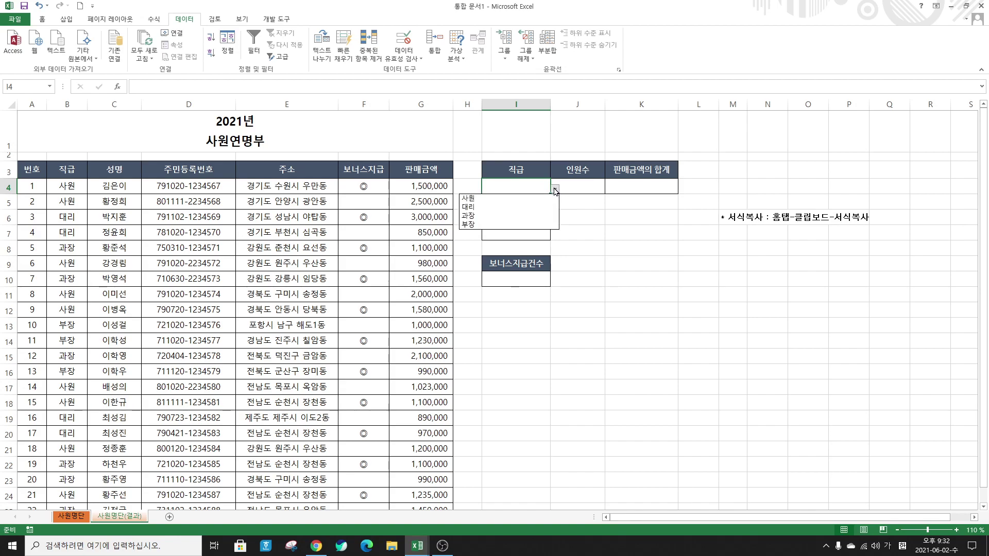
Step: Choose 사원 from the 직급 dropdown in I4 and check the list's choices
left_click(484, 200)
left_click(555, 190)
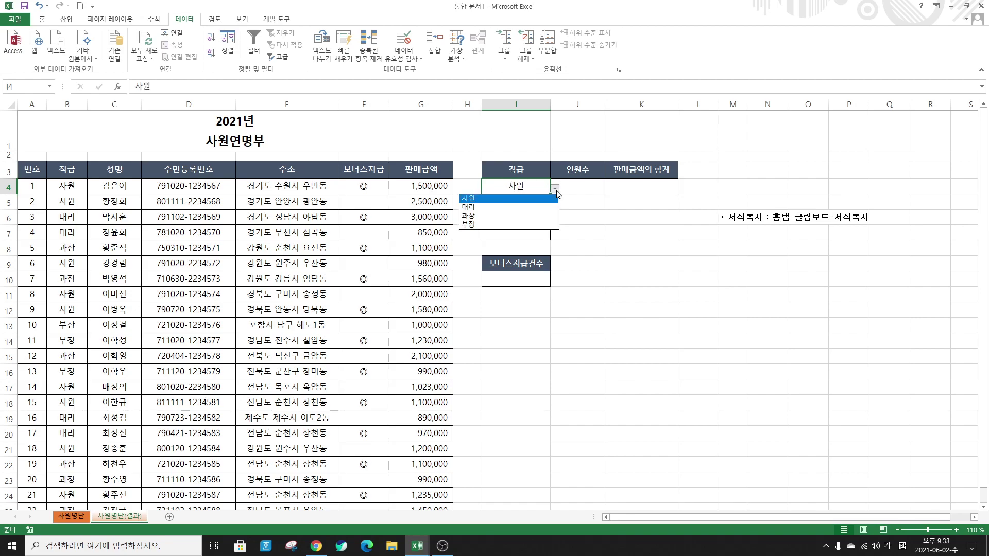
left_click(512, 201)
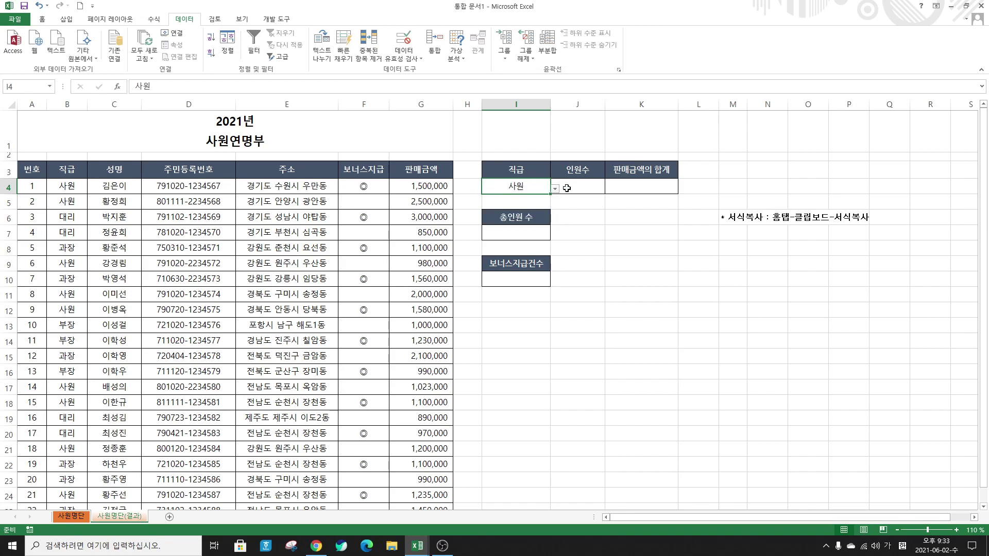
Step: Count the employees of the selected rank in J4 under 인원수 with COUNTIF, using range B4:B27 and criteria I4
left_click(585, 187)
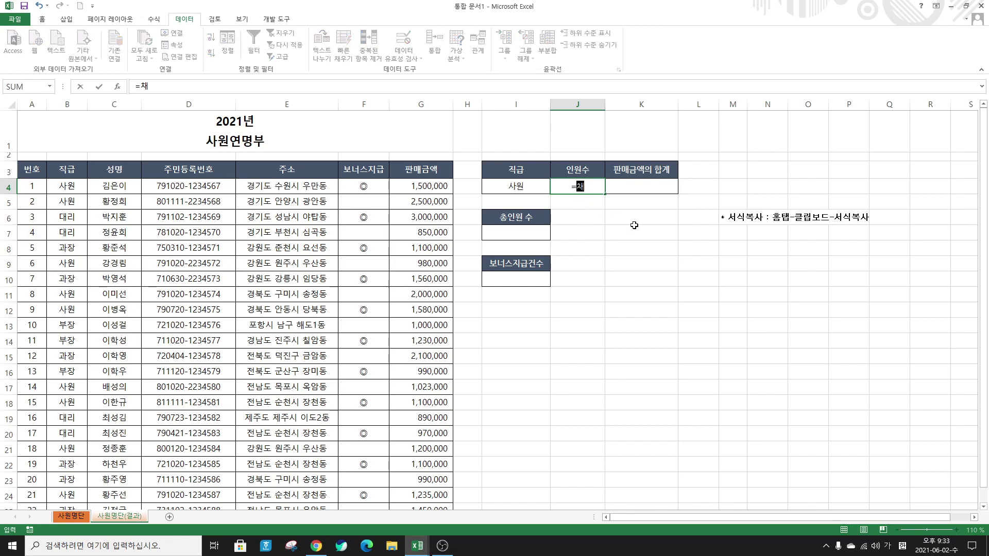
type("ou")
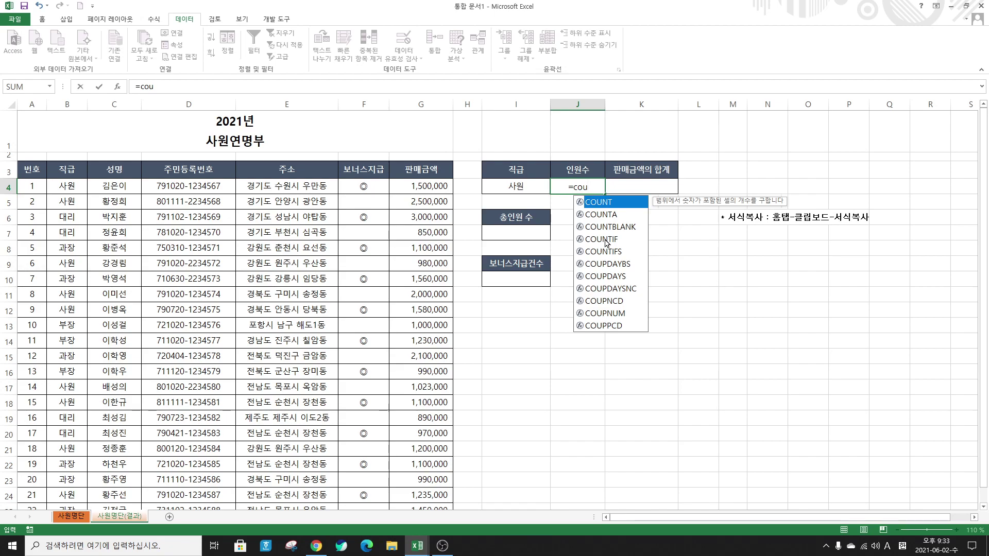
double_click(601, 239)
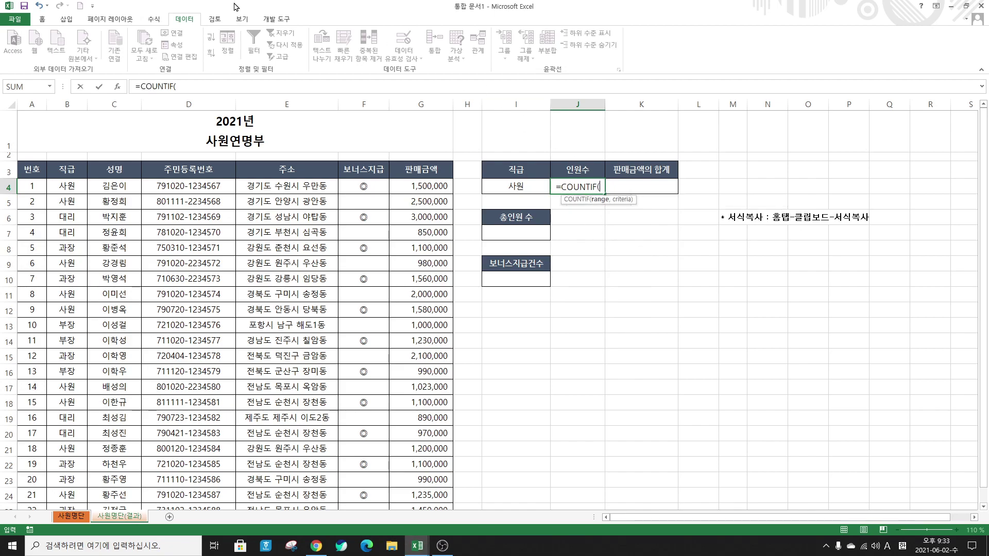
left_click(118, 87)
left_click_drag(625, 216, 550, 213)
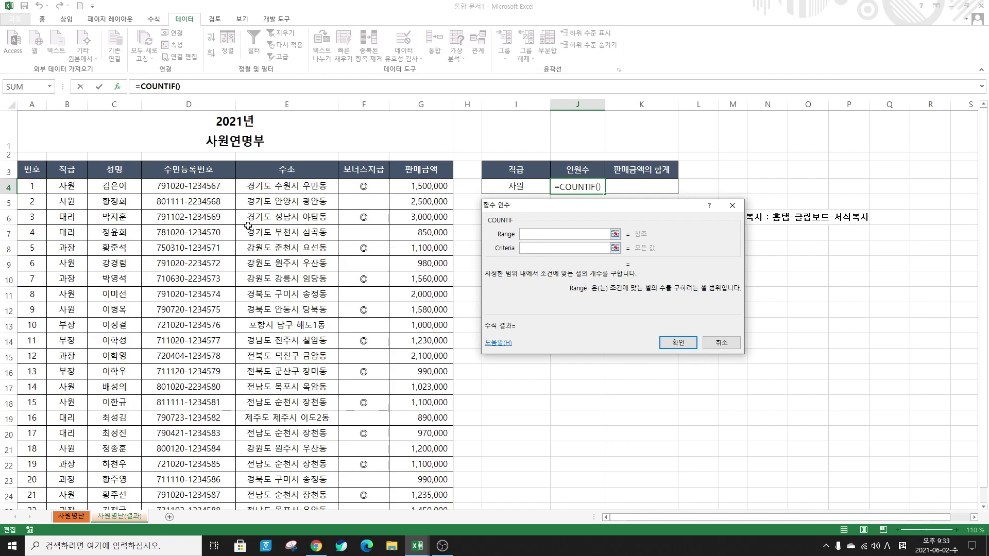
left_click(66, 185)
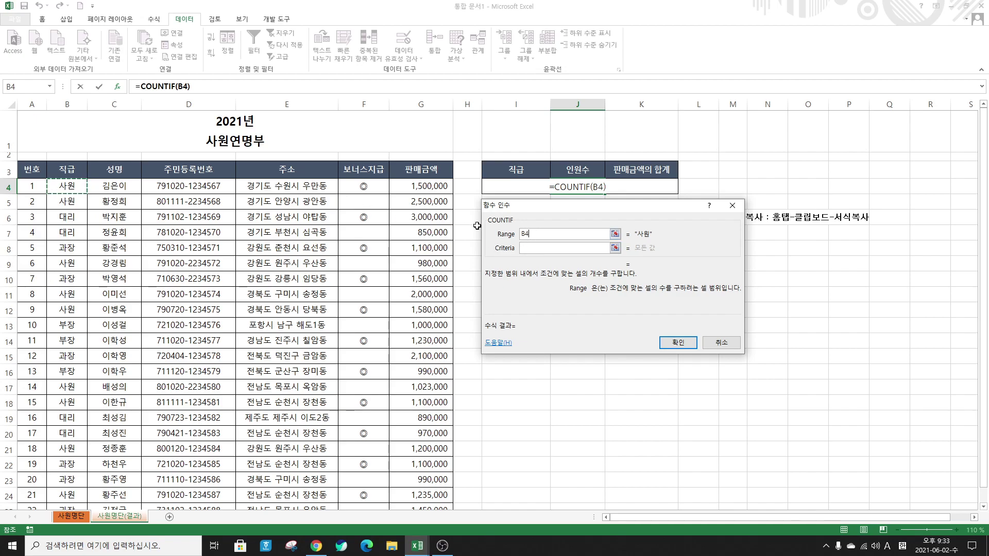
key("ctrl+shift+Down")
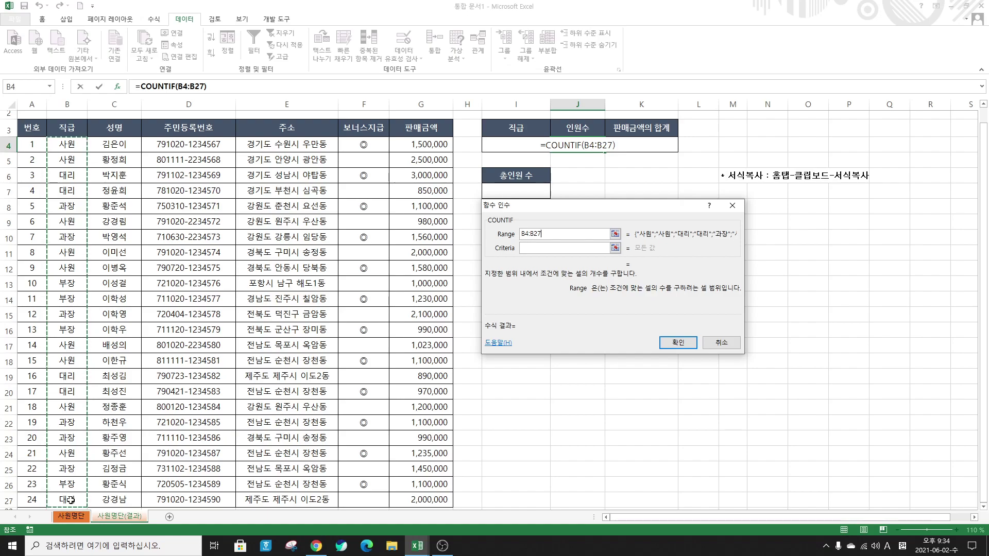
left_click(539, 250)
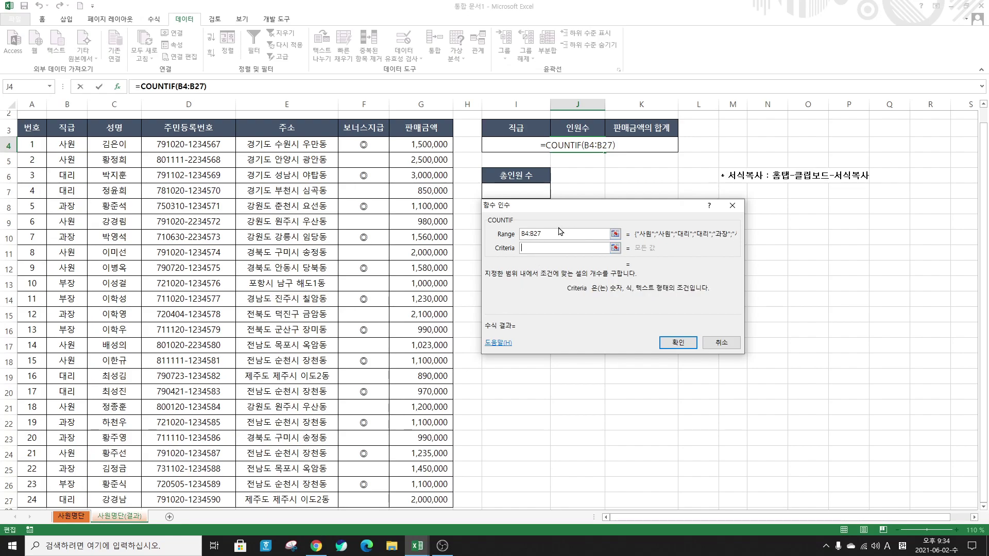
left_click(506, 143)
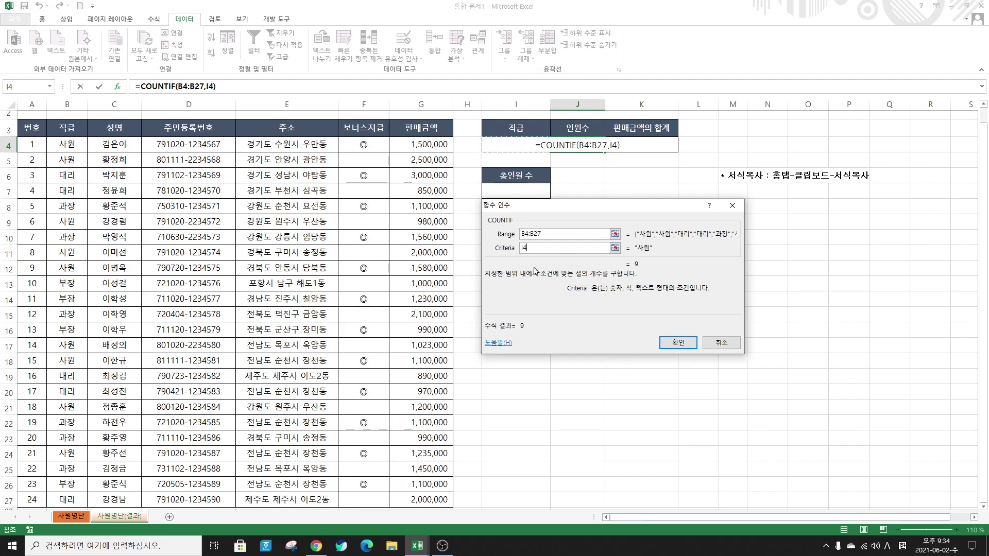
left_click(677, 343)
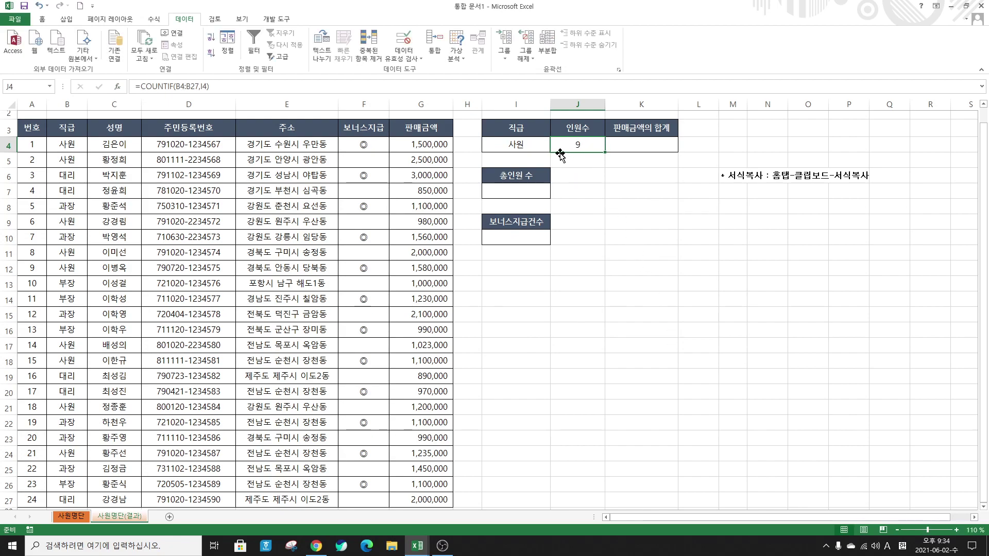
Step: Switch the 직급 dropdown in I4 to 대리 and finally to 과장 to test the 인원수 formula in J4
left_click(522, 146)
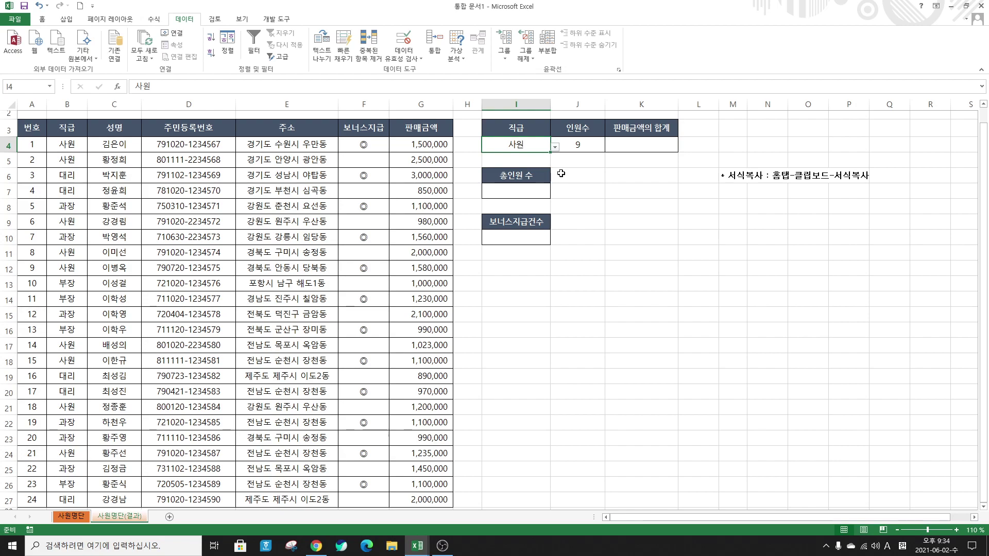
left_click(555, 148)
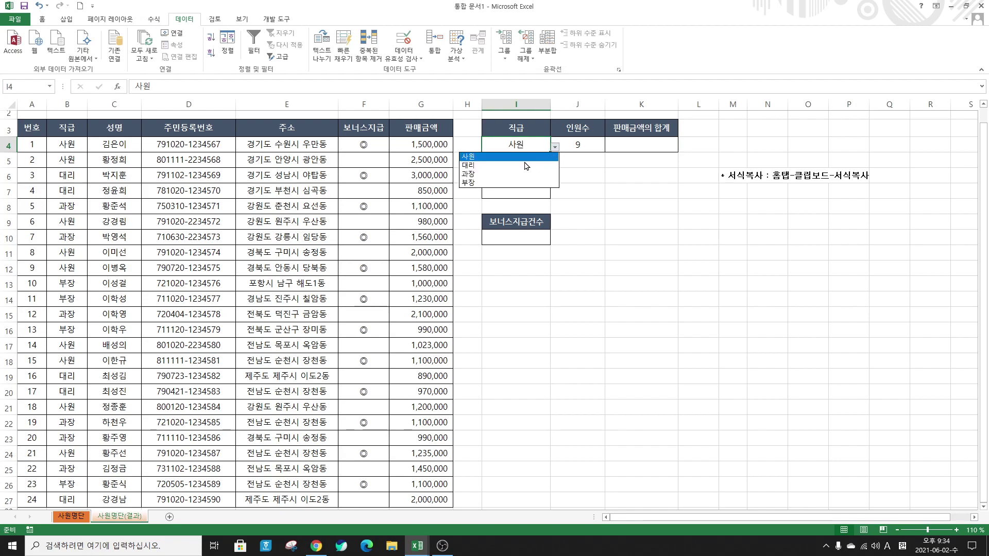
left_click(490, 172)
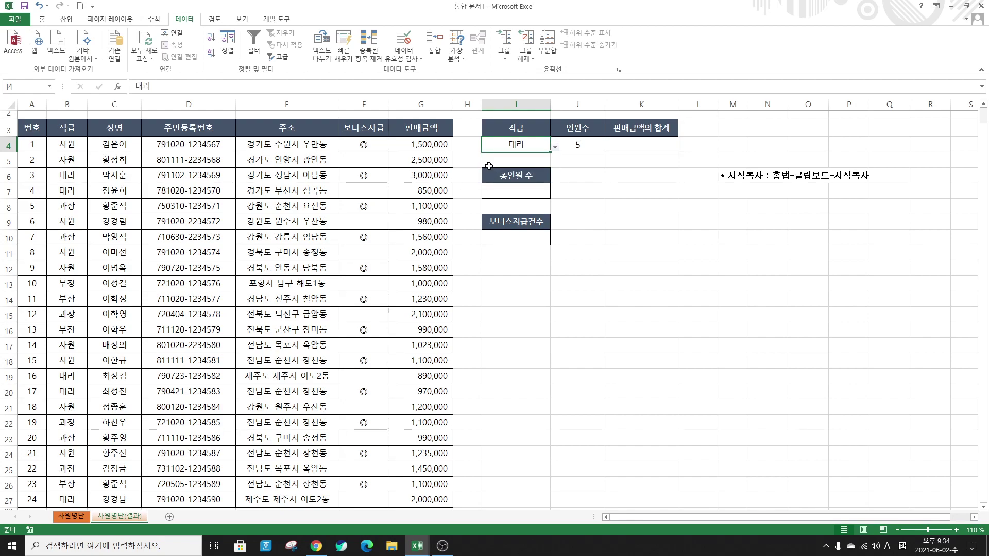
left_click(556, 149)
left_click(517, 180)
left_click(585, 147)
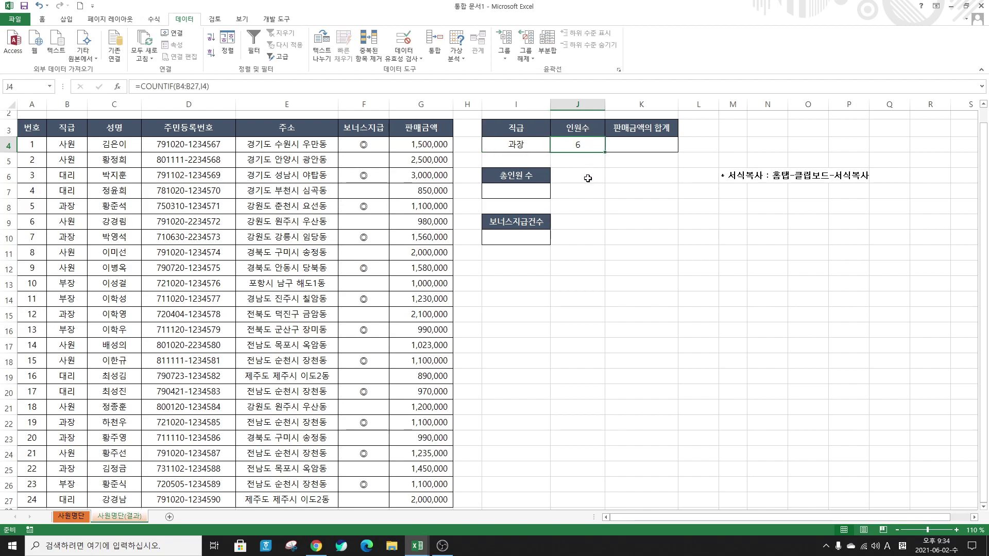
Step: Count all employees in I7 under 총인원 수 with COUNT over the 번호 values A4:A27
left_click(530, 193)
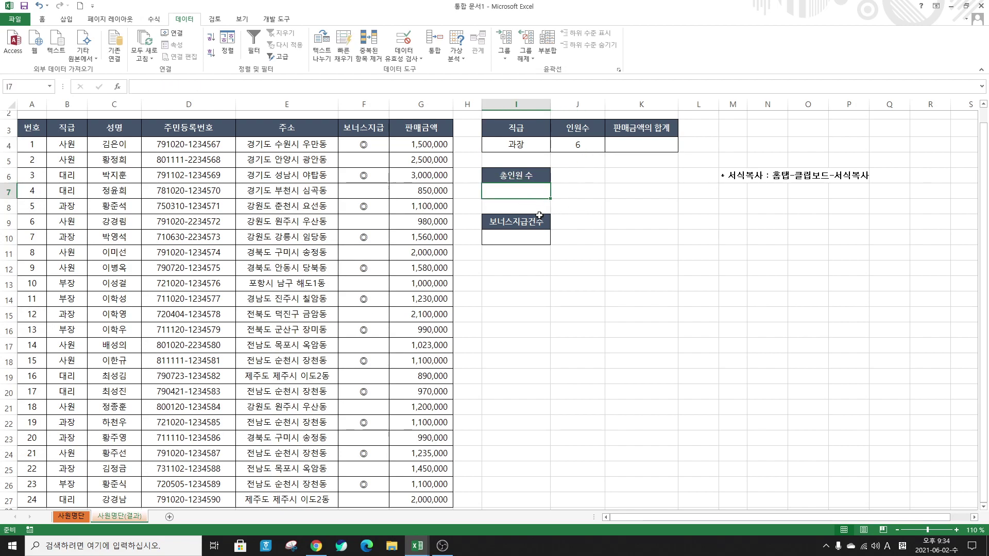
type("=cou")
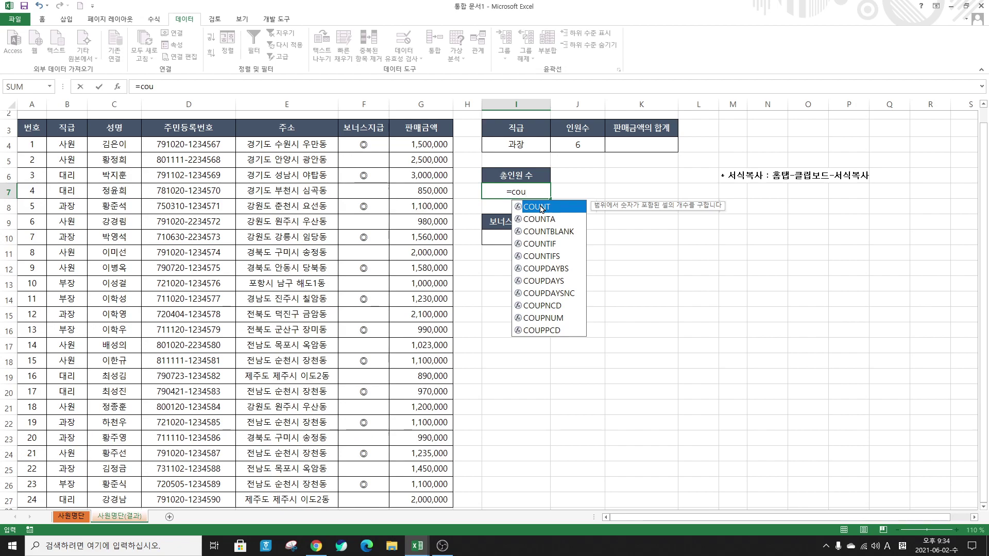
double_click(539, 208)
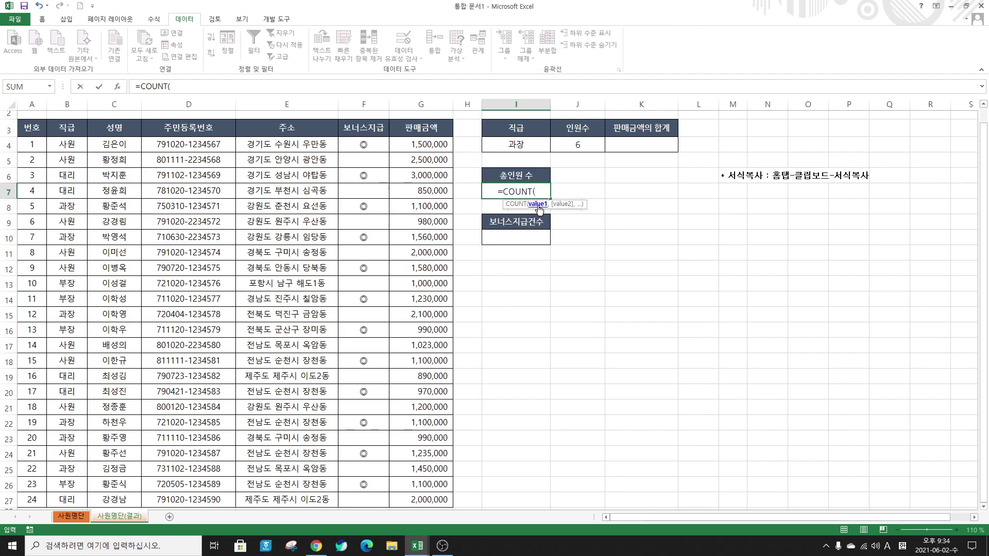
left_click(118, 86)
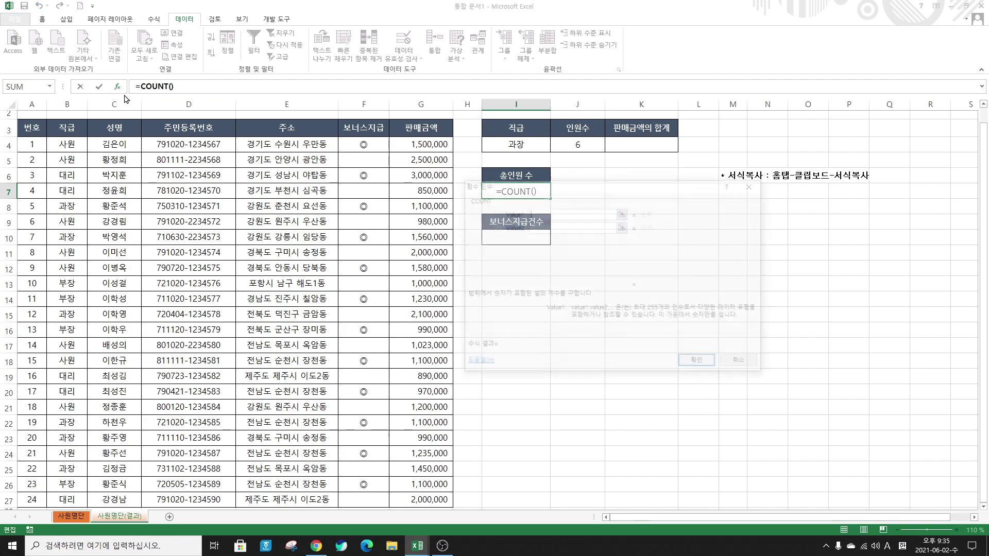
left_click_drag(519, 183, 538, 213)
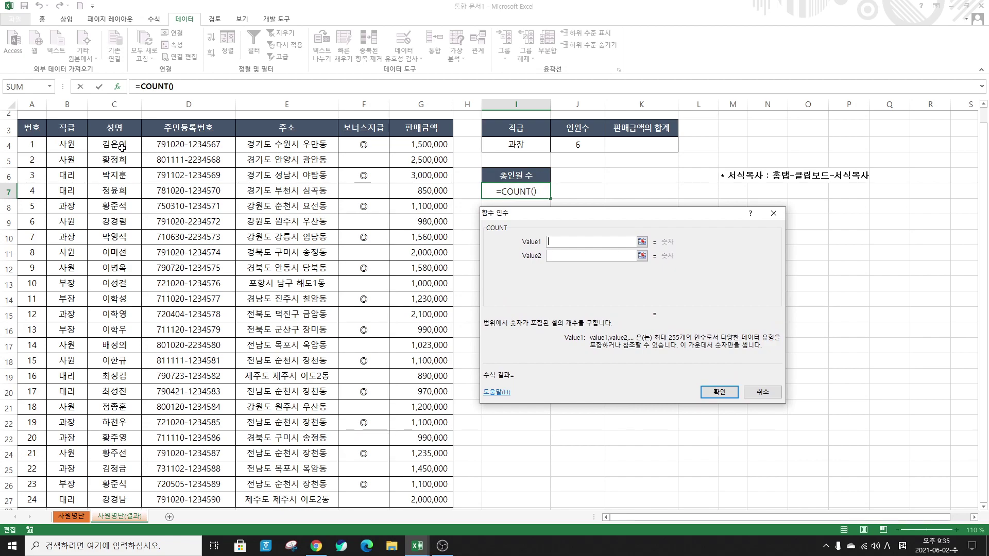
left_click(32, 146)
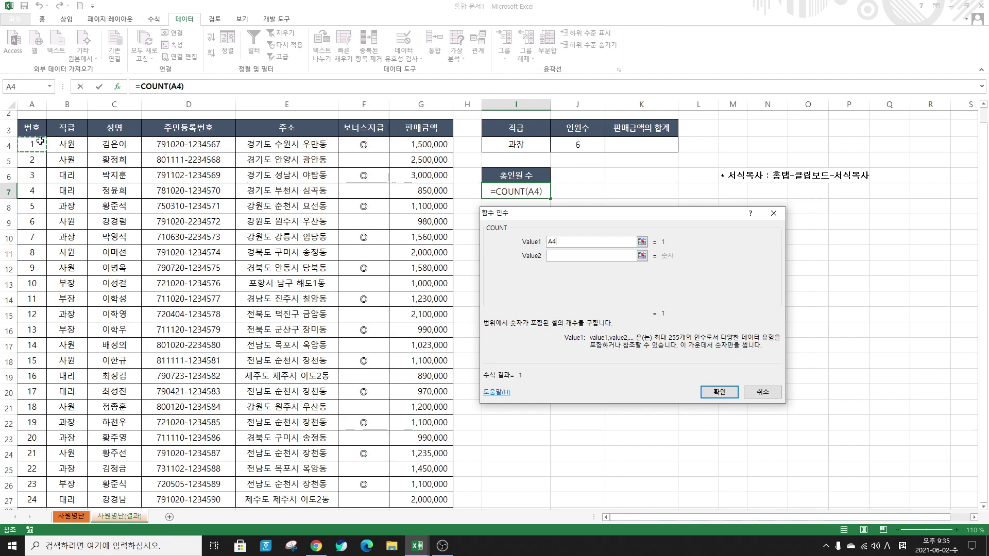
left_click_drag(39, 141, 31, 500)
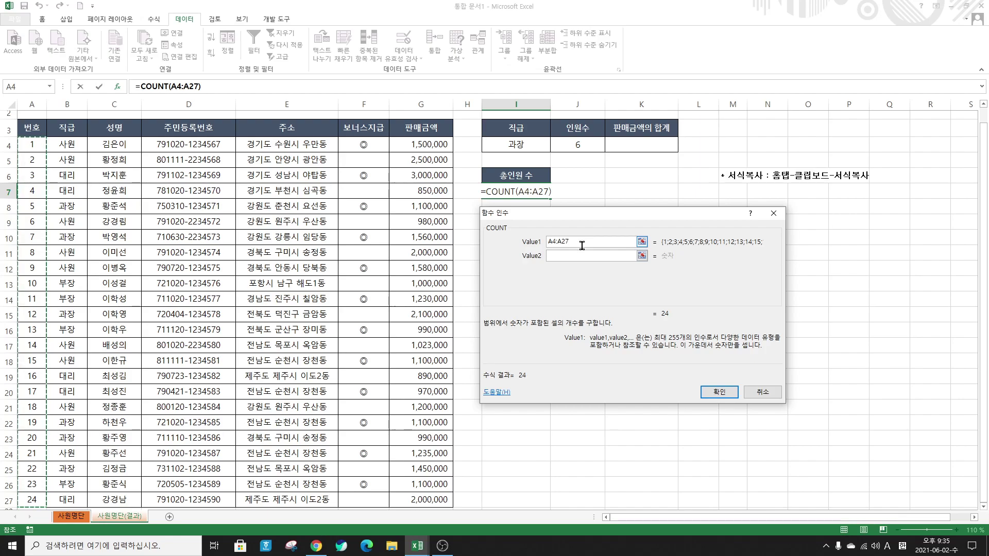
left_click(718, 391)
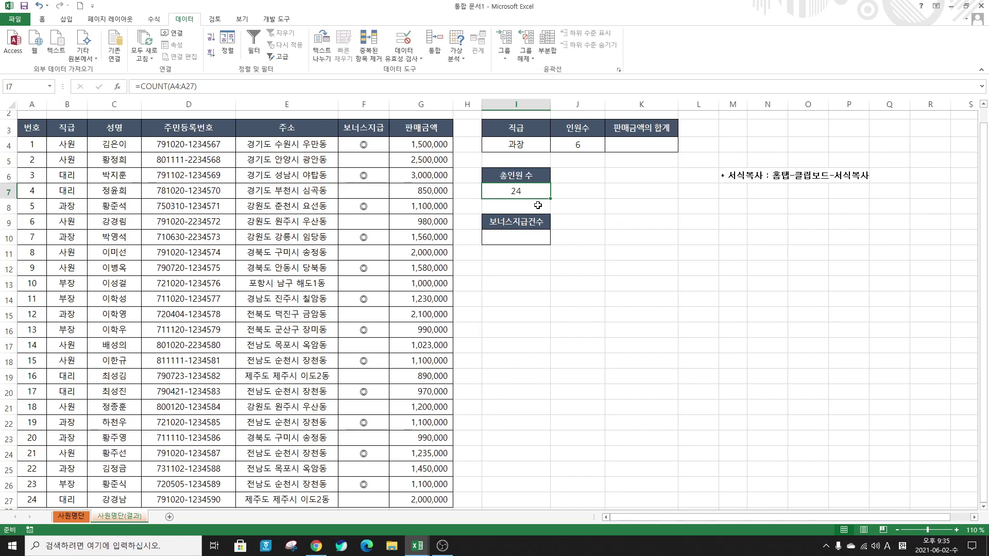
Step: Count the employee names C4:C27 with COUNTA in J7 and compare it with the COUNT formula in I7
left_click(582, 193)
type("=")
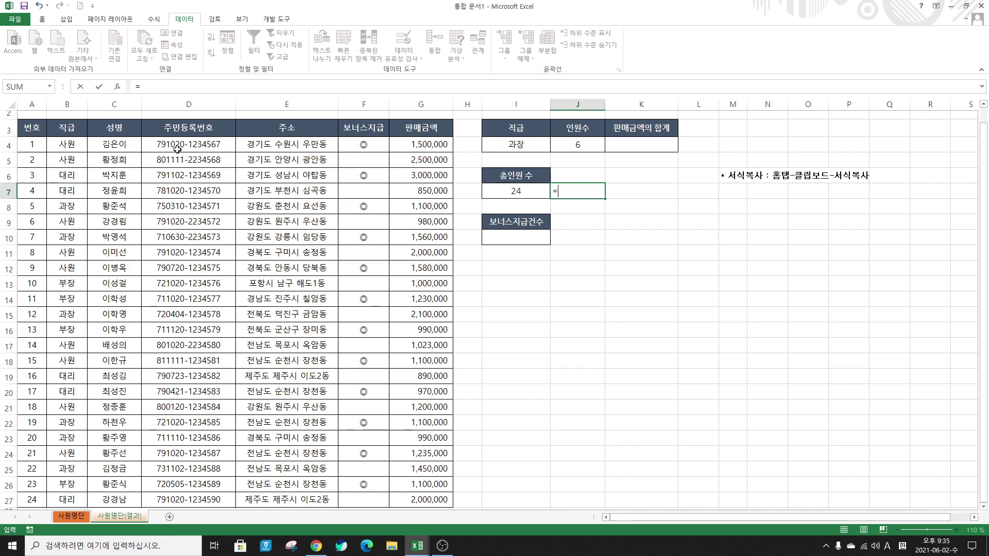
type("cou")
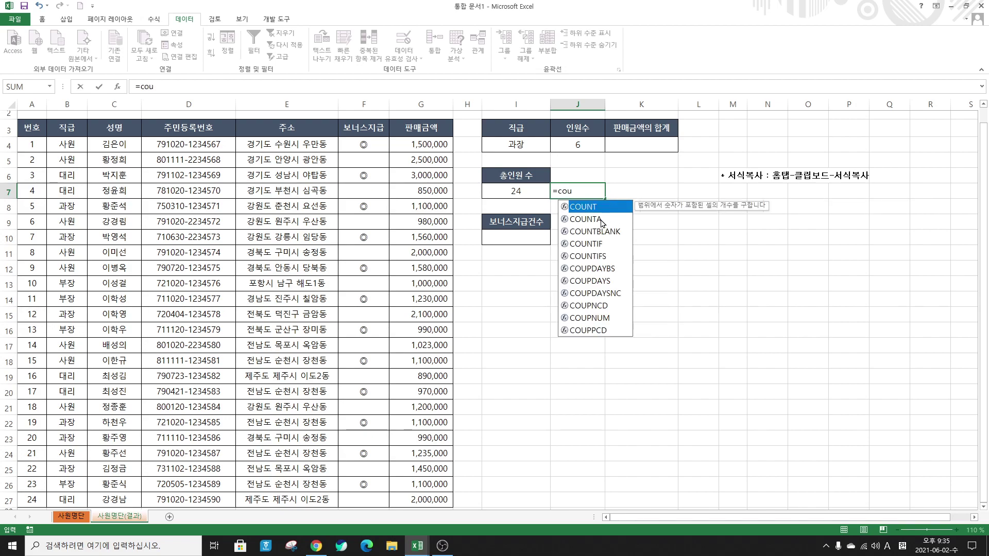
left_click(599, 220)
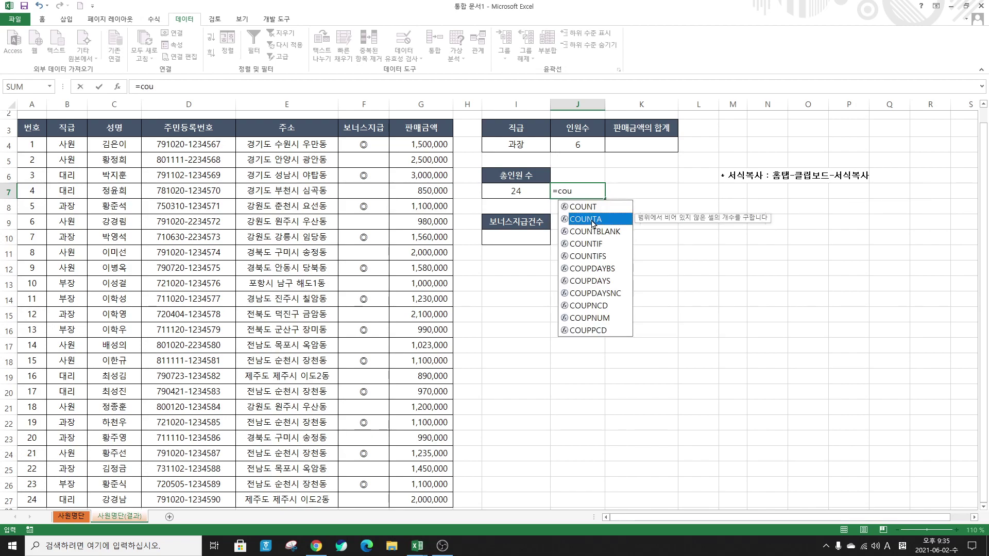
double_click(593, 221)
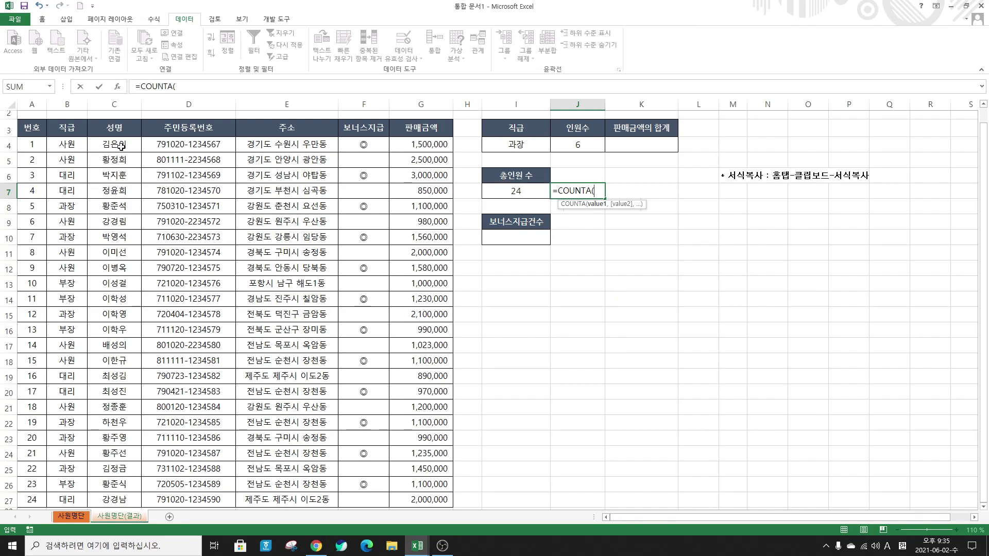
left_click(117, 86)
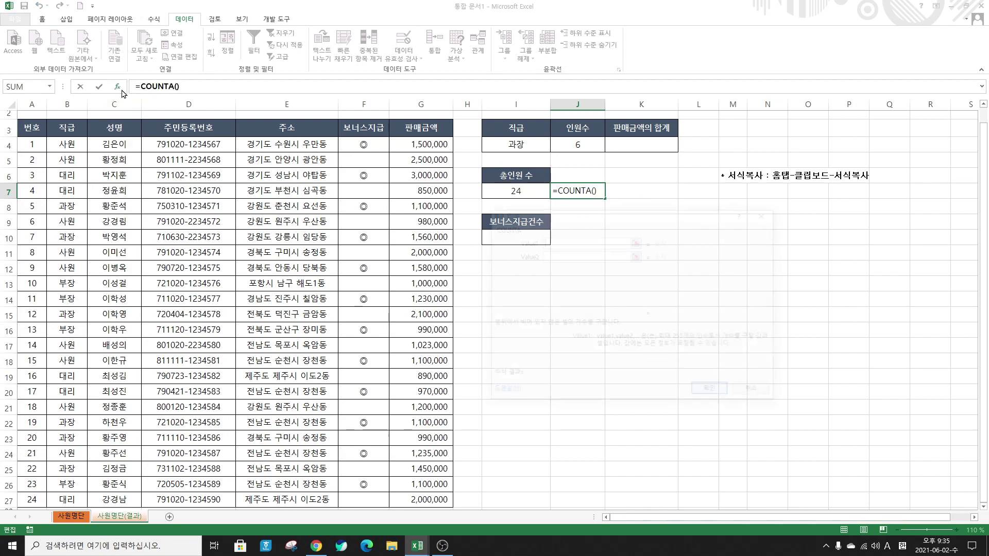
left_click(118, 145)
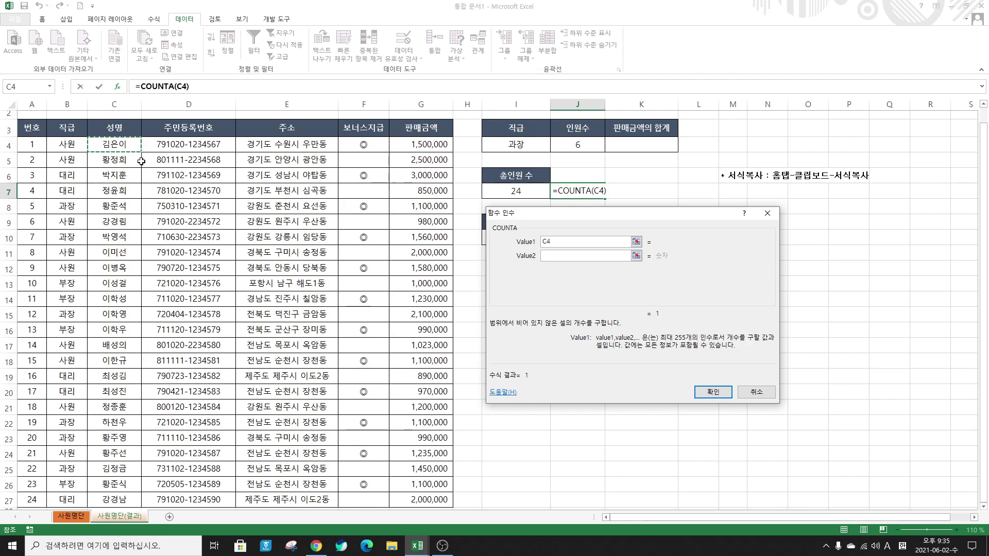
key("ctrl+shift+Down")
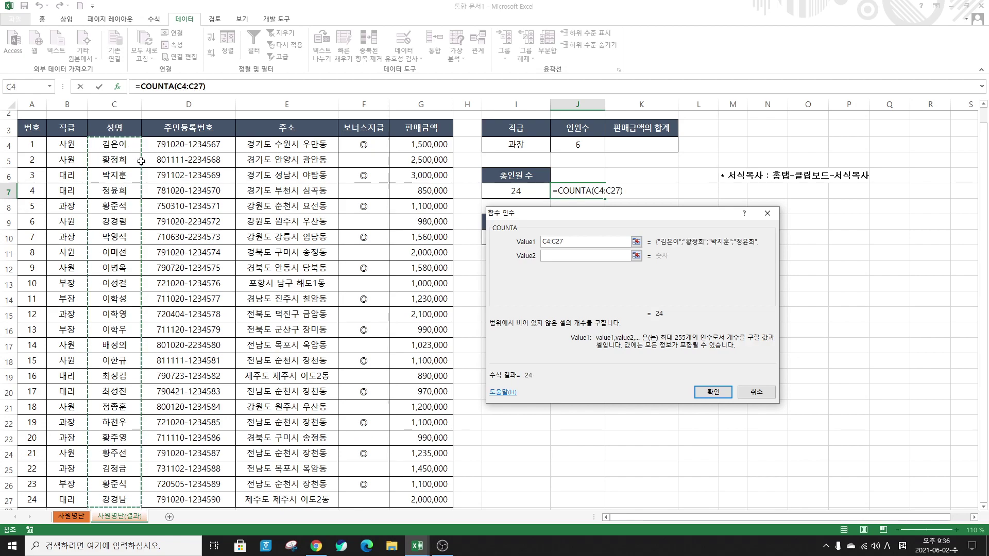
left_click(714, 396)
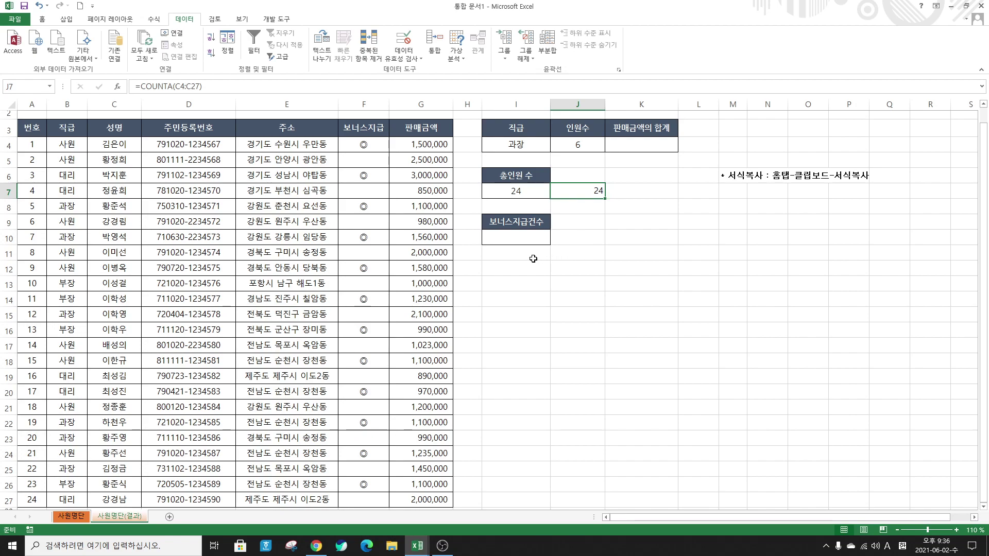
left_click(502, 188)
left_click(569, 192)
Step: Start a COUNTIF function in I10 under 보너스지급건수 and open its arguments for entry
left_click(529, 238)
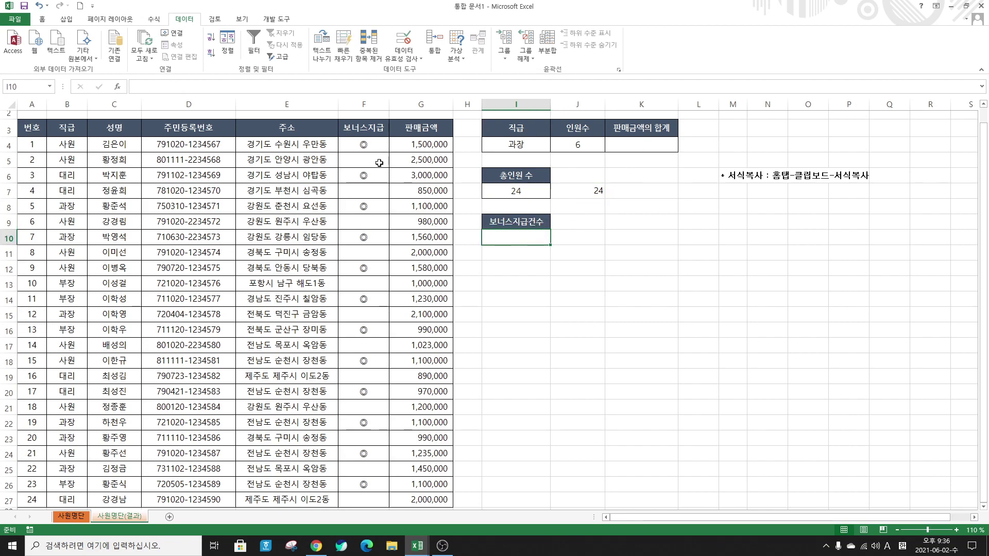
type("=")
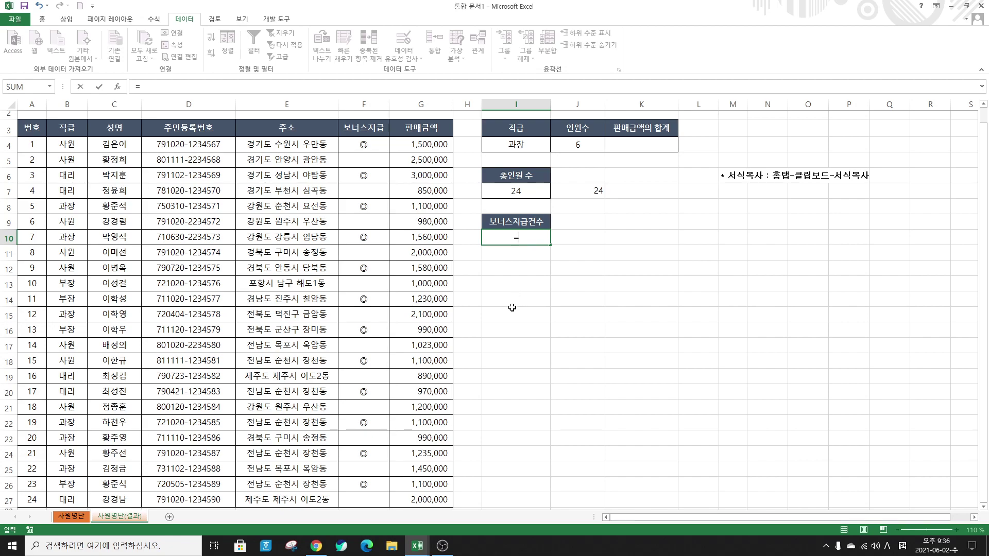
type("co")
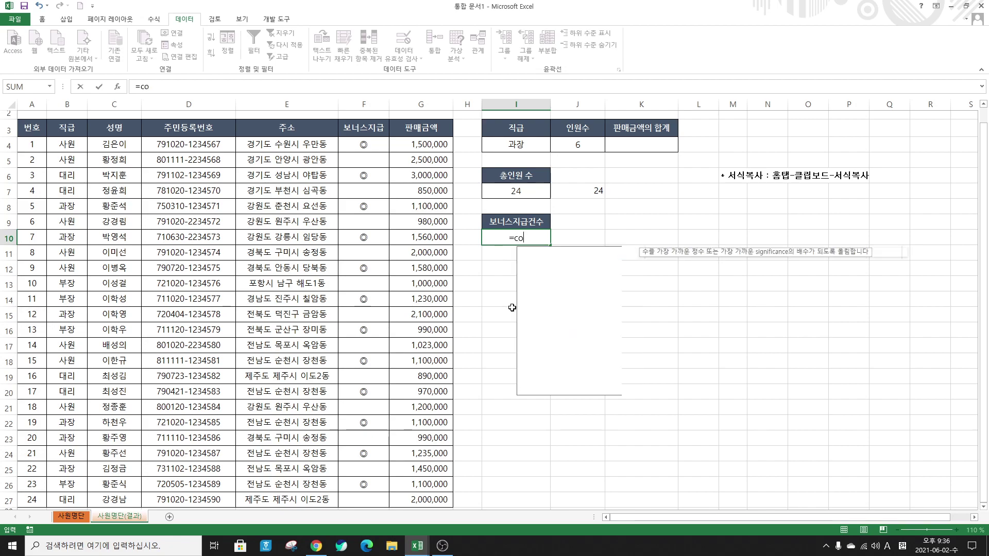
type("u")
double_click(546, 292)
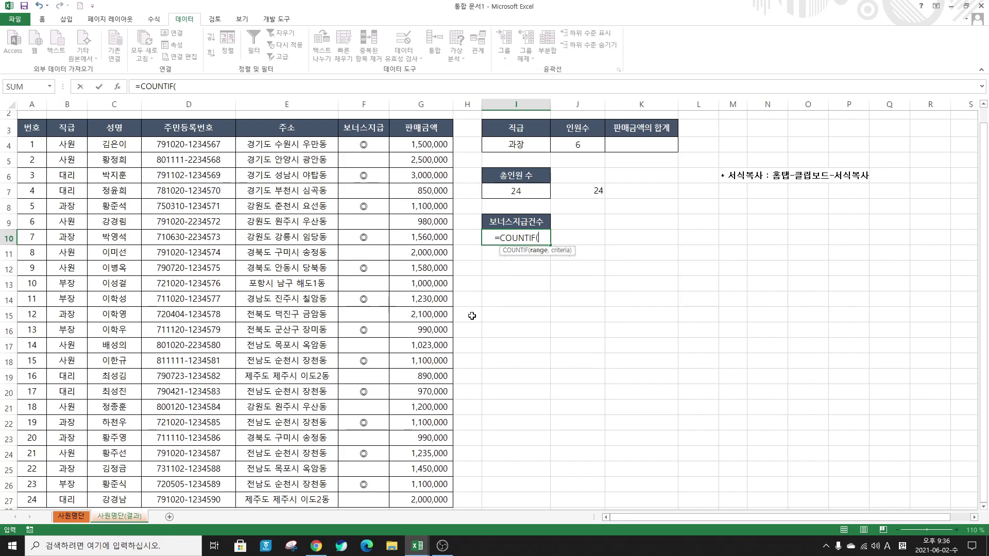
left_click(117, 87)
left_click_drag(556, 238, 533, 262)
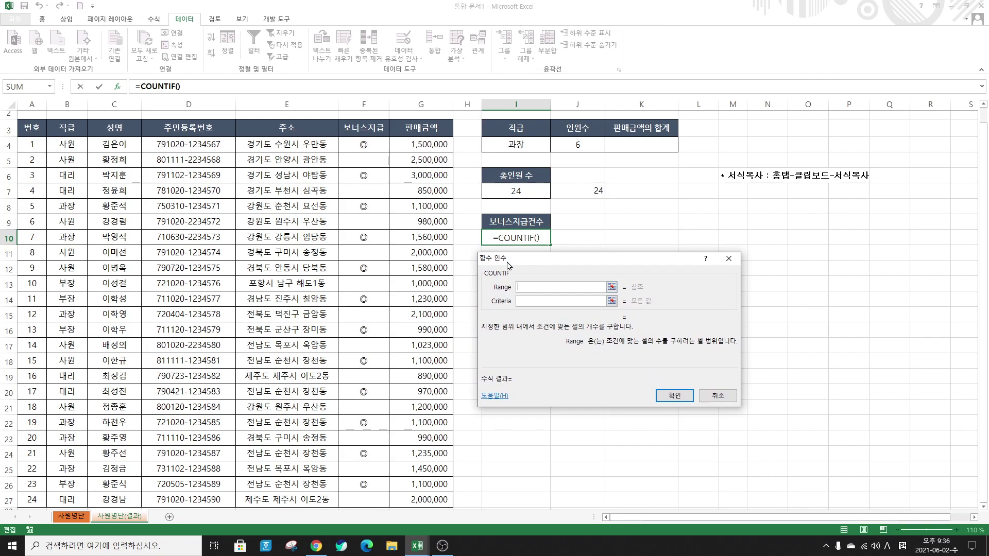
left_click(359, 145)
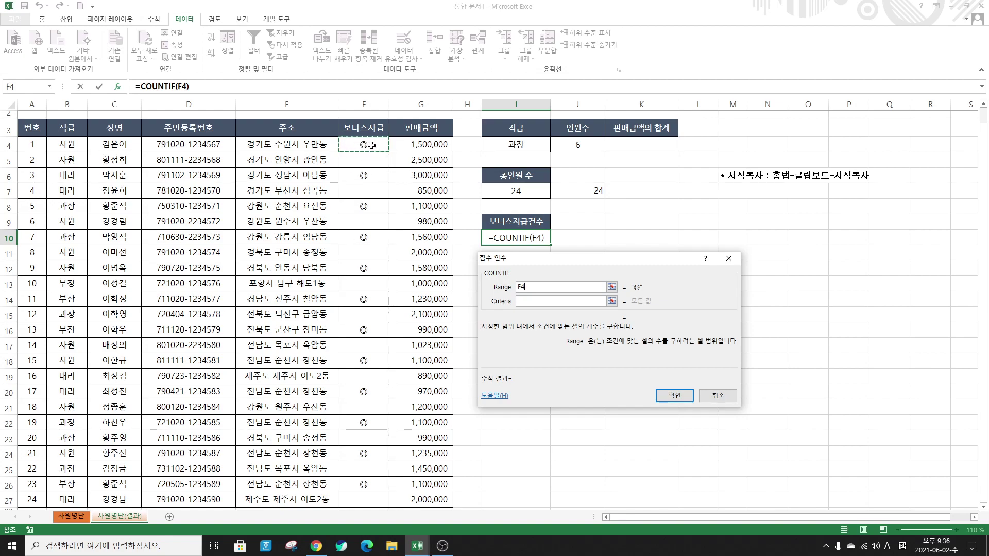
key("shift+Down")
key("shift+Down")
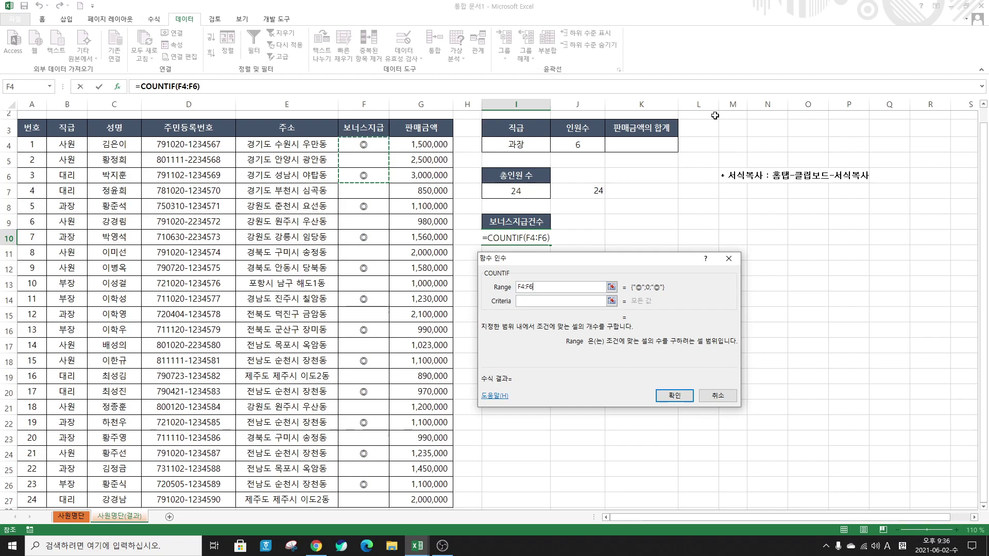
key("shift+Down")
key("shift+Down")
key("shift+Down")
key("shift+Down")
key("shift+Down")
key("shift+Down")
key("shift+Down")
key("shift+Down")
key("shift+Down")
key("shift+Down")
key("shift+Down")
key("shift+Down")
key("shift+Down")
key("shift+Down")
key("shift+Down")
key("shift+Down")
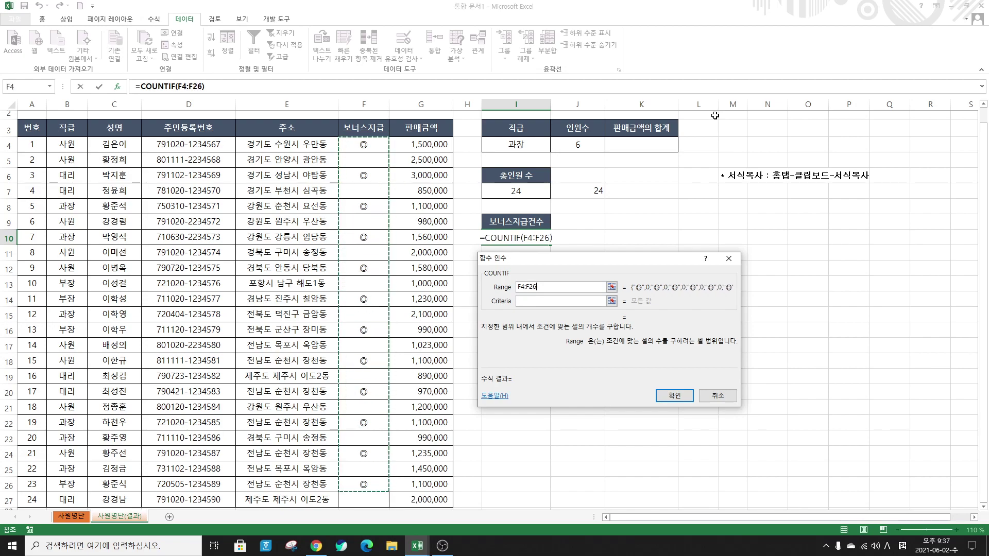
key("ctrl+shift+Down")
key("ctrl+shift+Up")
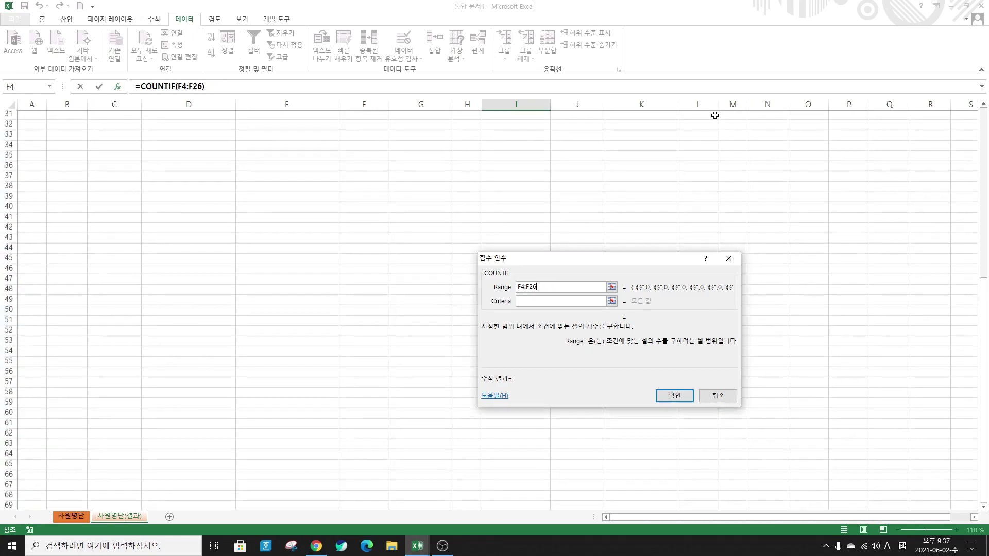
scroll(324, 274, "up", 7)
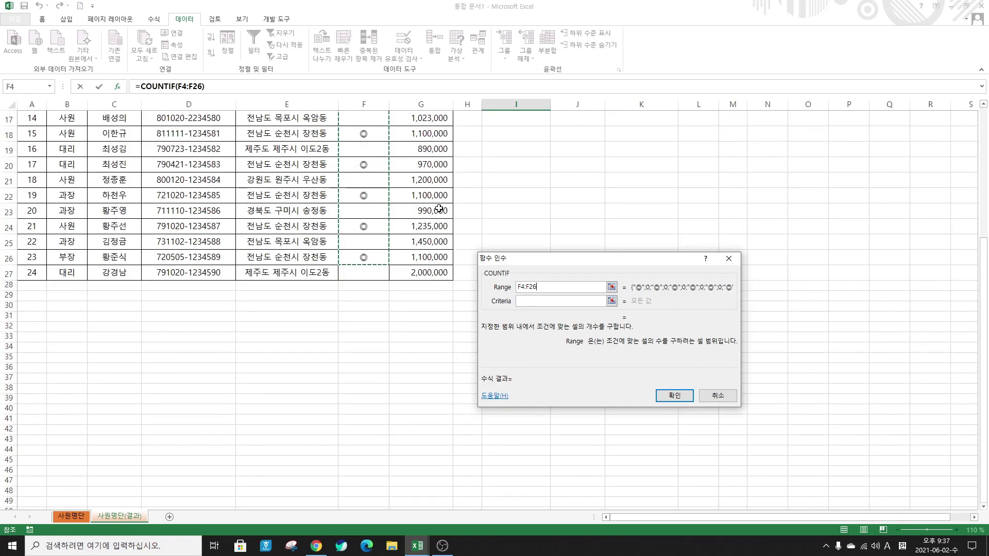
scroll(362, 147, "up", 1)
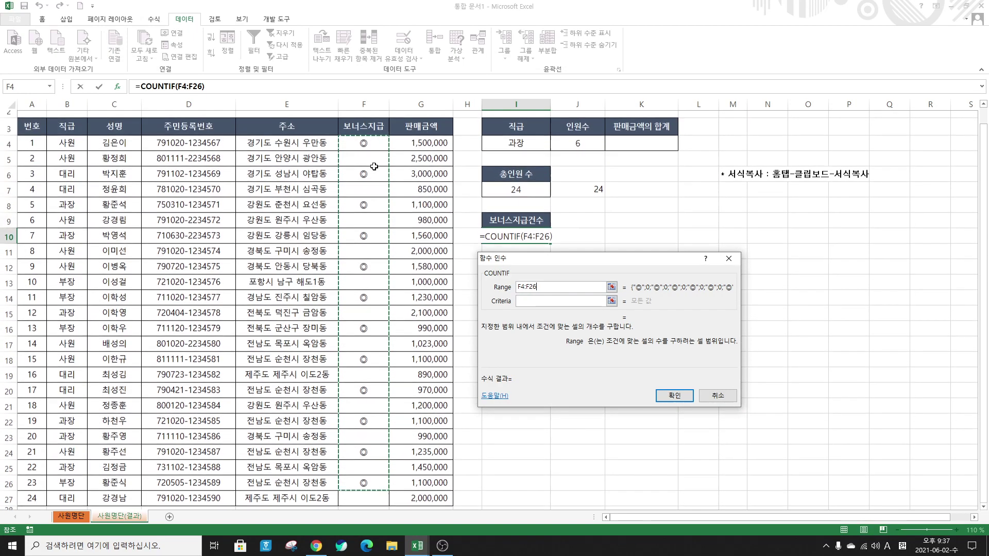
Step: Set the COUNTIF range to the 보너스지급 cells F4:F27
left_click_drag(363, 144, 352, 504)
scroll(433, 443, "down", 1)
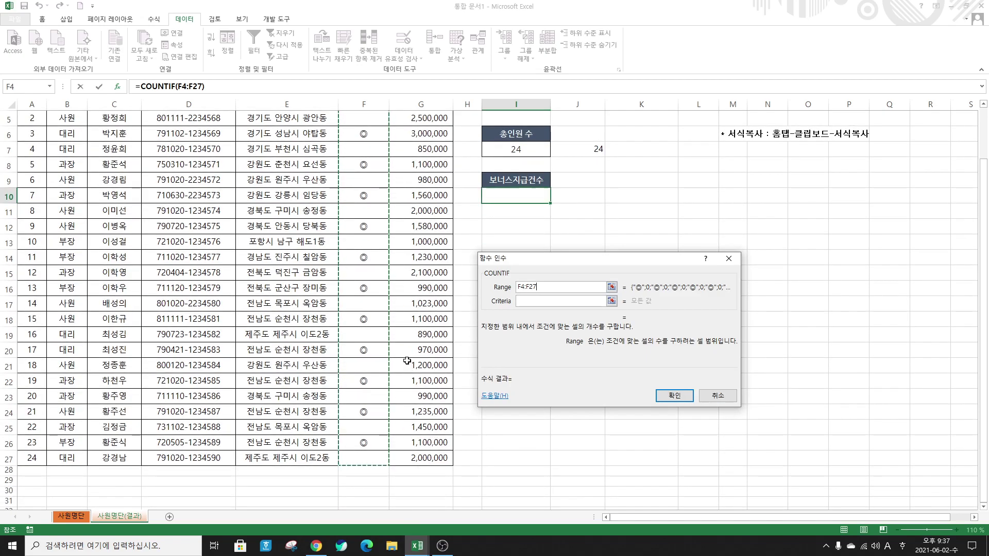
scroll(433, 443, "up", 1)
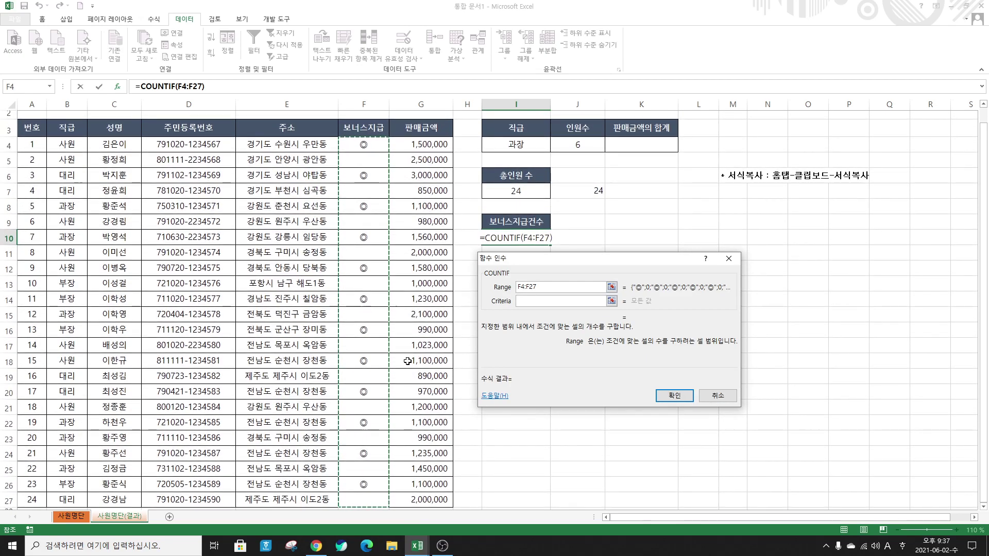
Step: Set the COUNTIF criteria to the symbol "◎" in quotation marks and complete the formula in I10
left_click(548, 302)
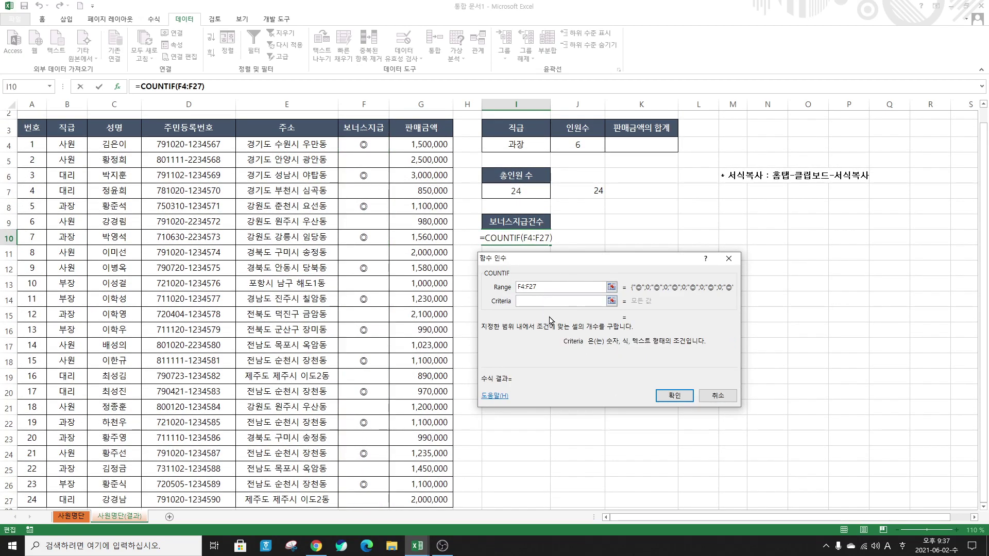
left_click(354, 142)
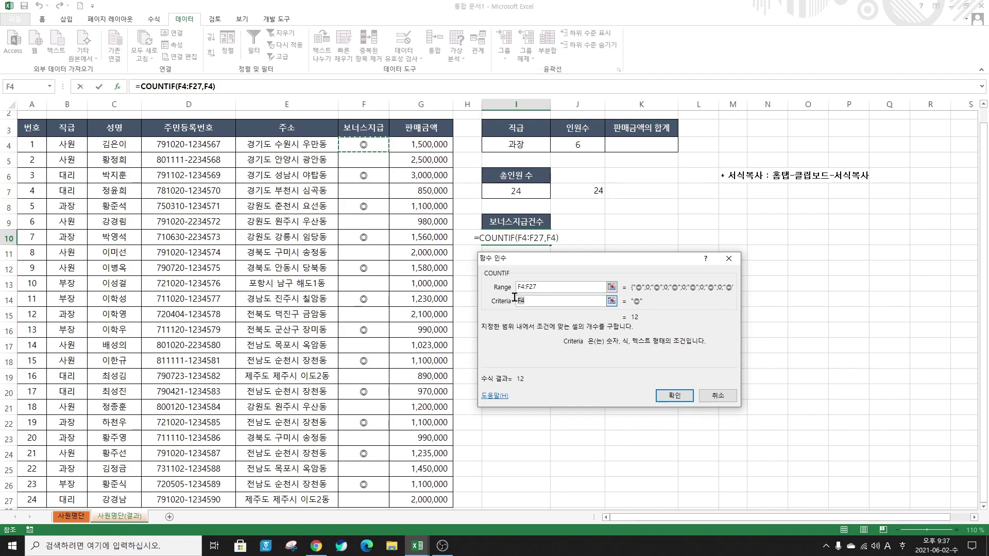
key("BackSpace")
type("\"")
key("Hangul")
type("ㅁ")
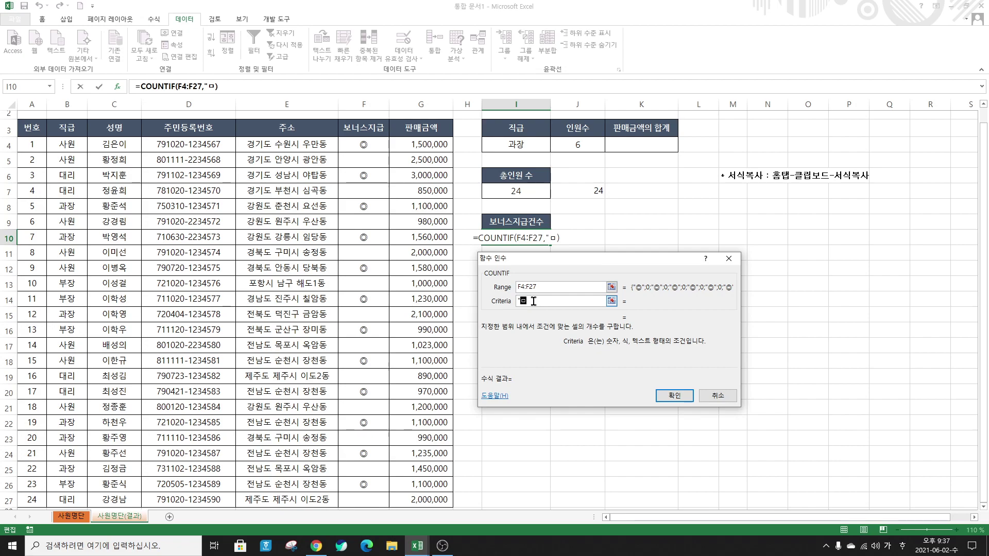
key("Hangul_Hanja")
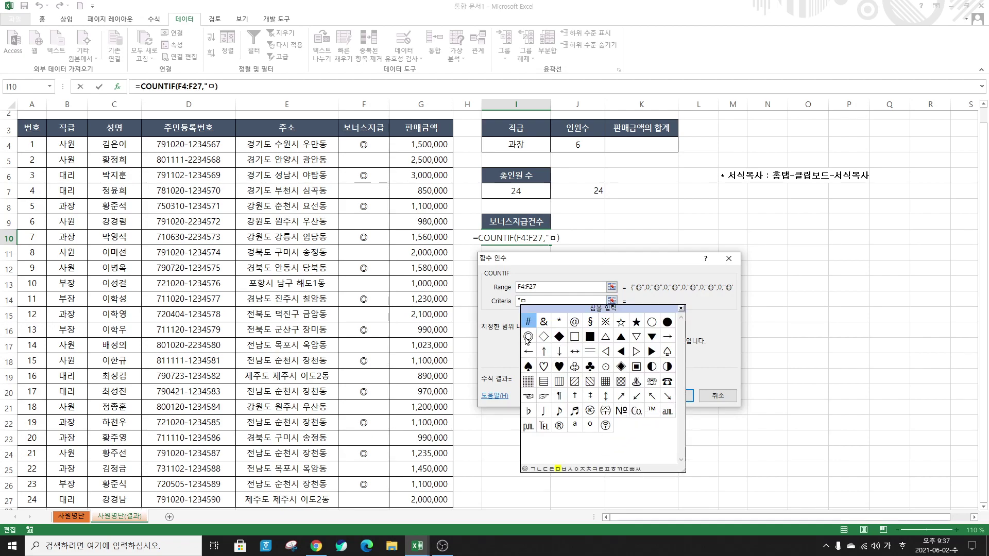
left_click(529, 337)
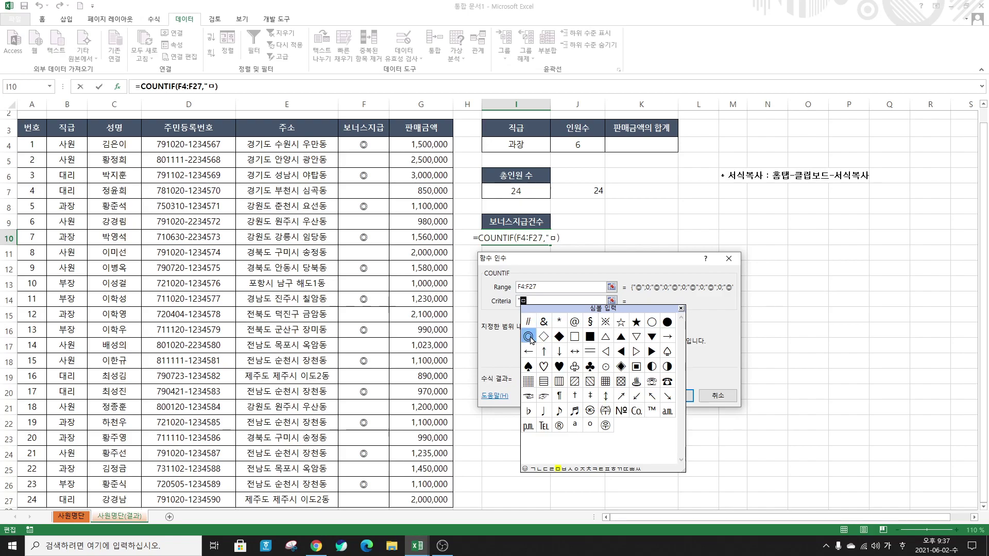
left_click(529, 337)
type("\"")
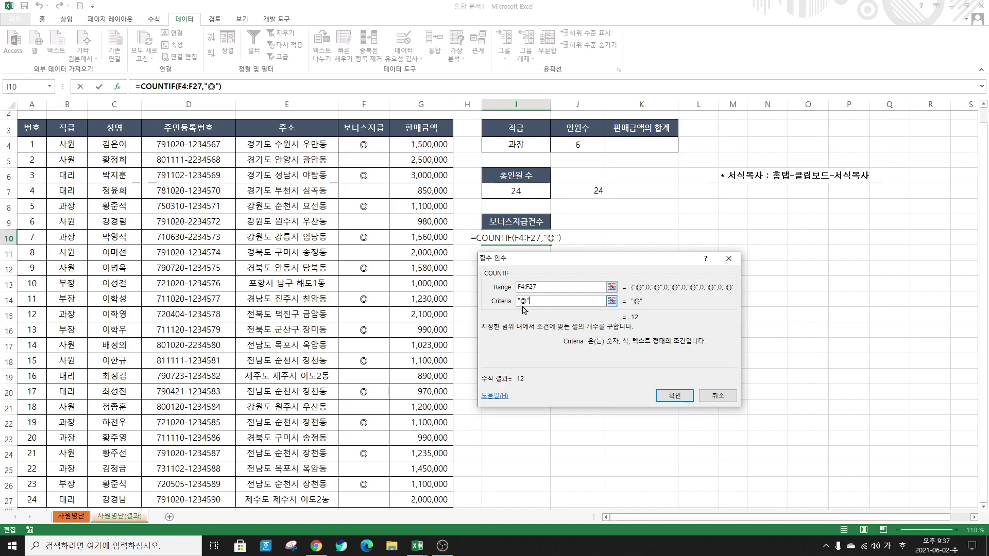
left_click(665, 397)
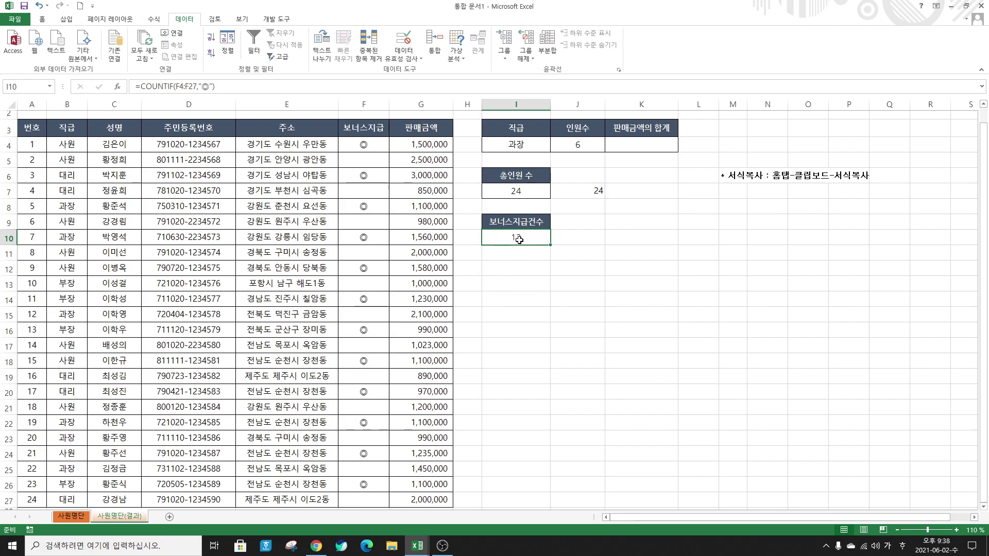
Step: Start a SUMIF function in K4 under 판매금액의 합계 and open its arguments for entry
left_click(661, 149)
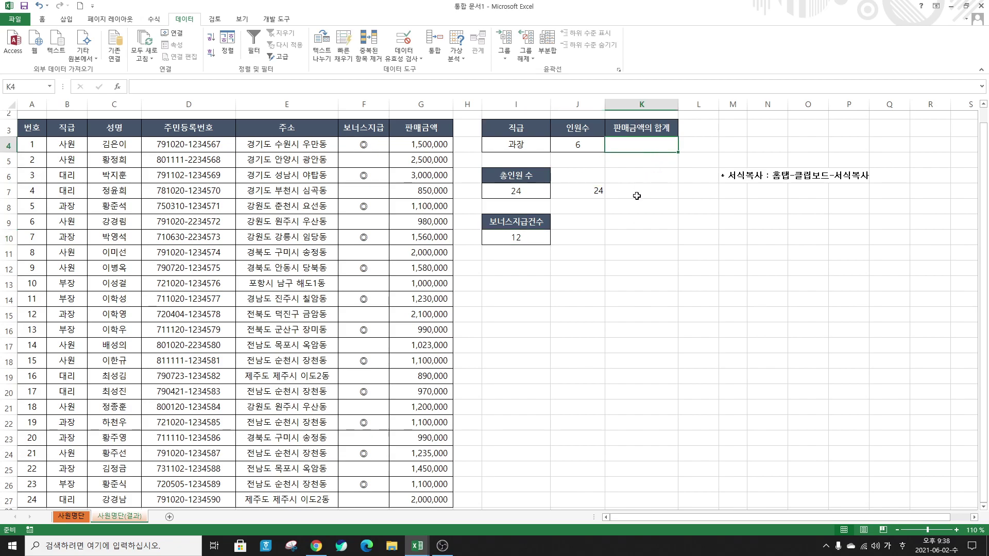
scroll(636, 201, "up", 1)
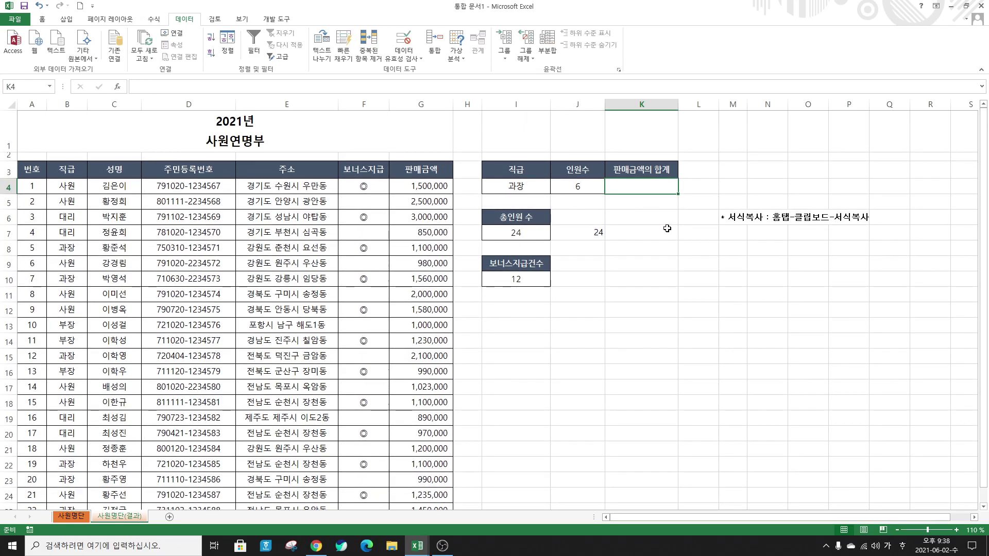
type("=")
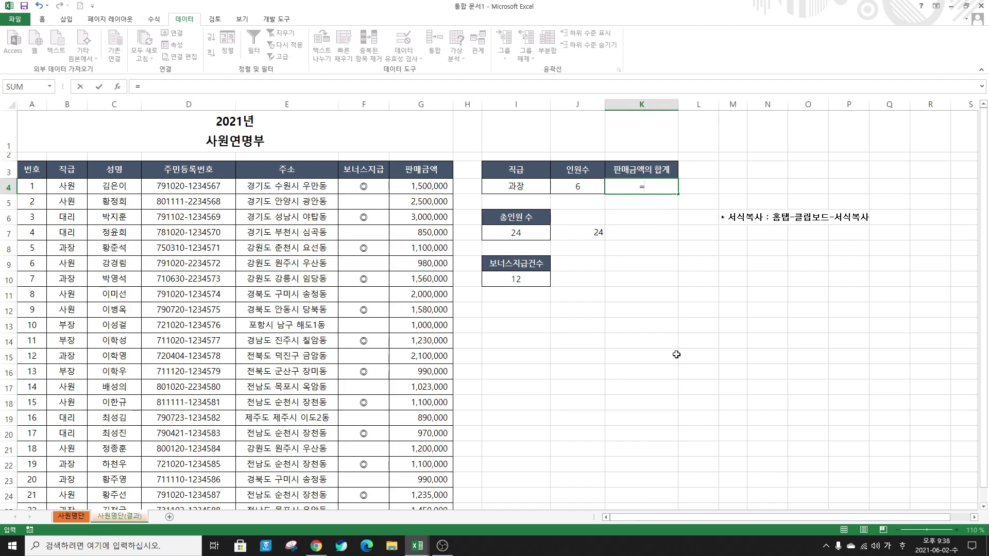
key("BackSpace")
key("Hangul")
type("sum")
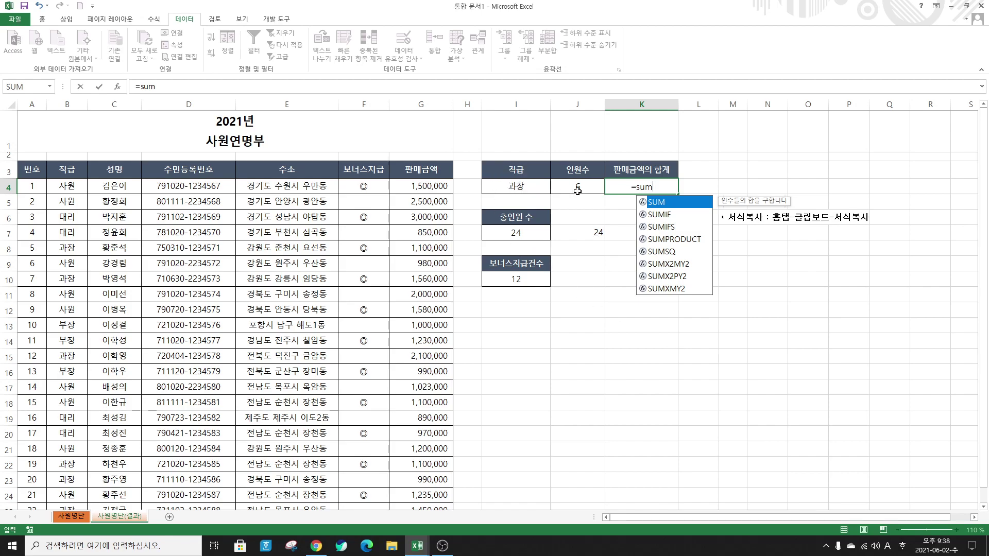
double_click(663, 214)
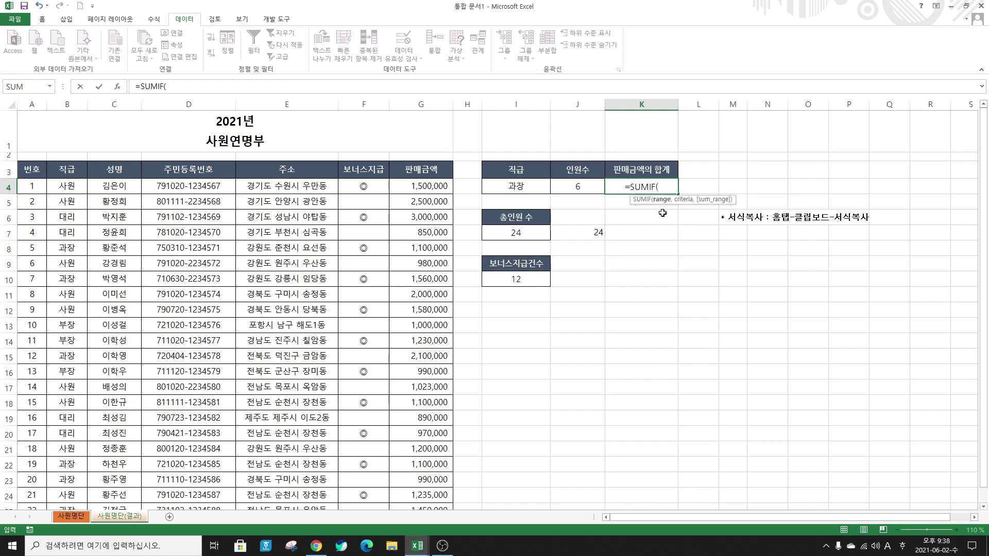
left_click(117, 89)
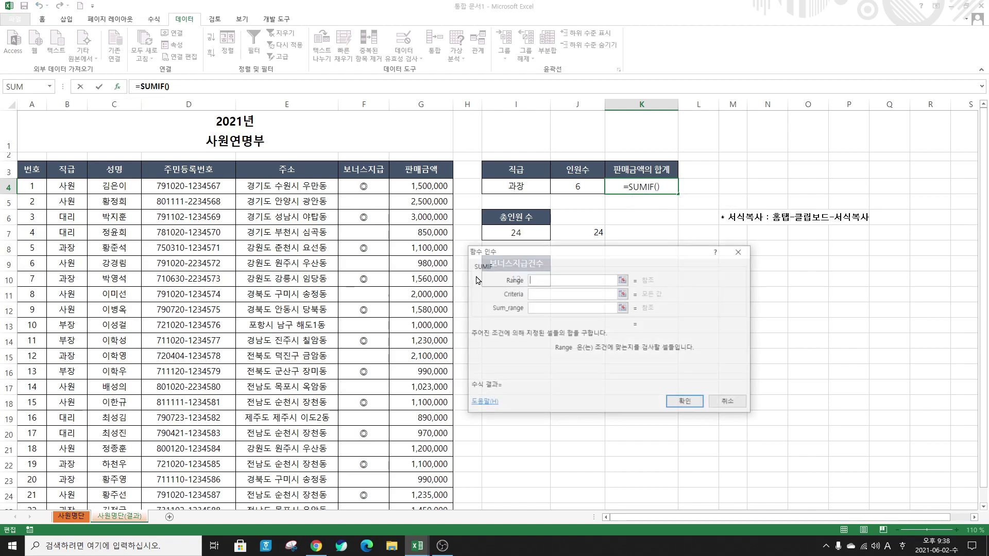
left_click_drag(543, 252, 553, 214)
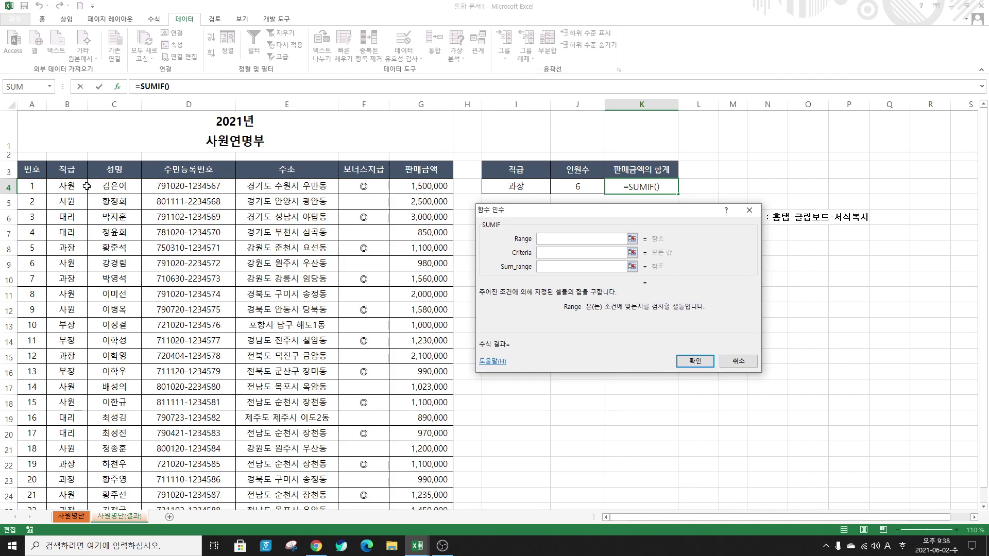
Step: Complete the SUMIF in K4 with range B4:B27, criteria I4 and sum range G4:G27 to total the selected rank's sales
left_click(69, 185)
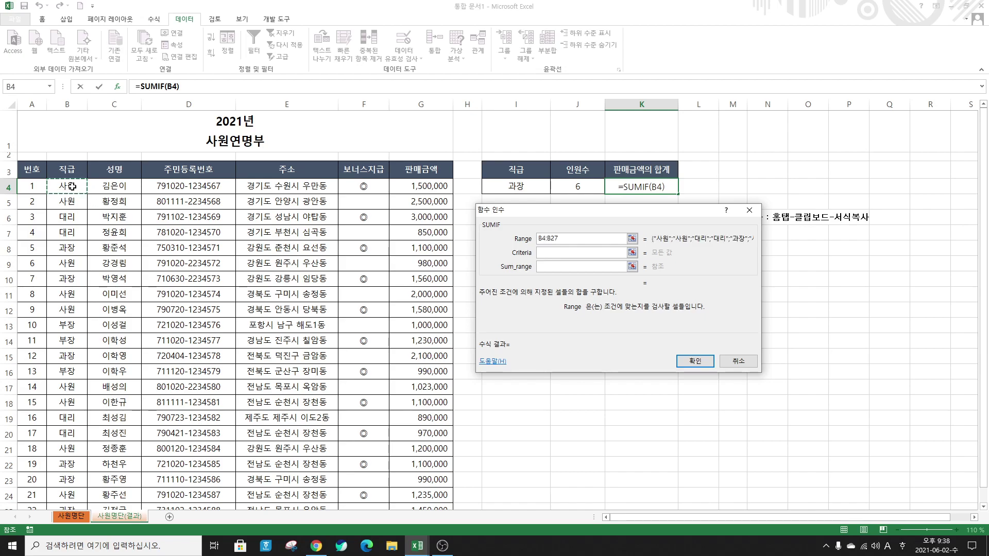
key("ctrl+shift+Down")
left_click(538, 252)
left_click(522, 149)
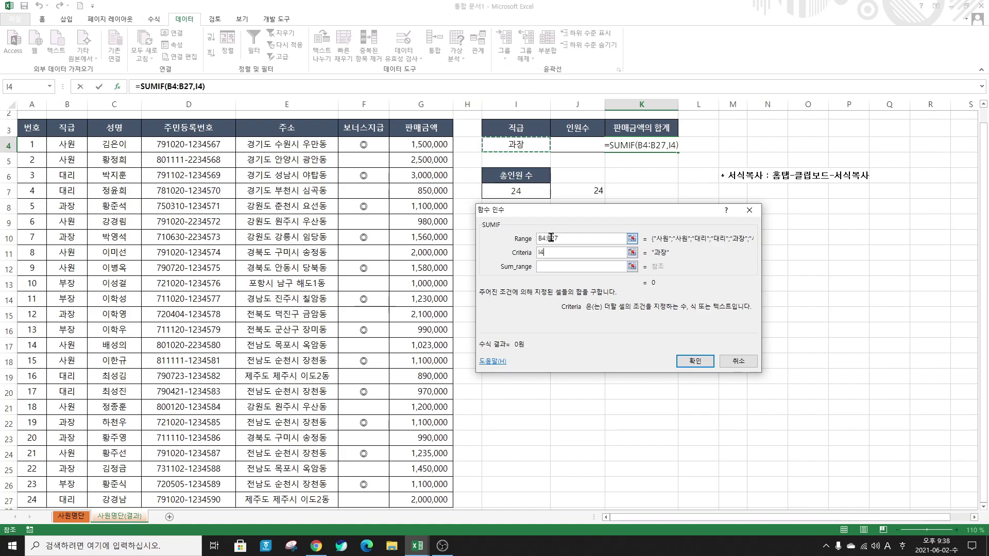
left_click(547, 267)
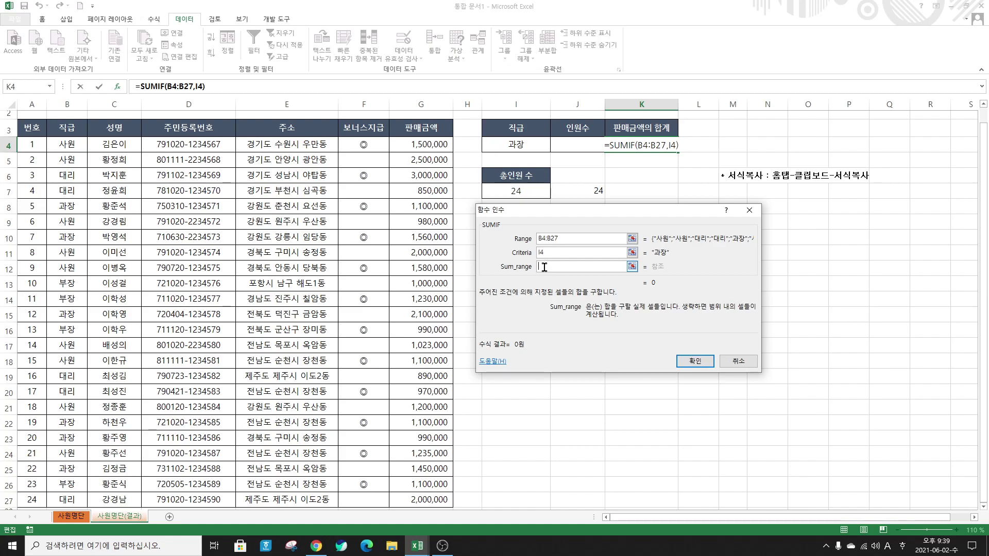
left_click(433, 147)
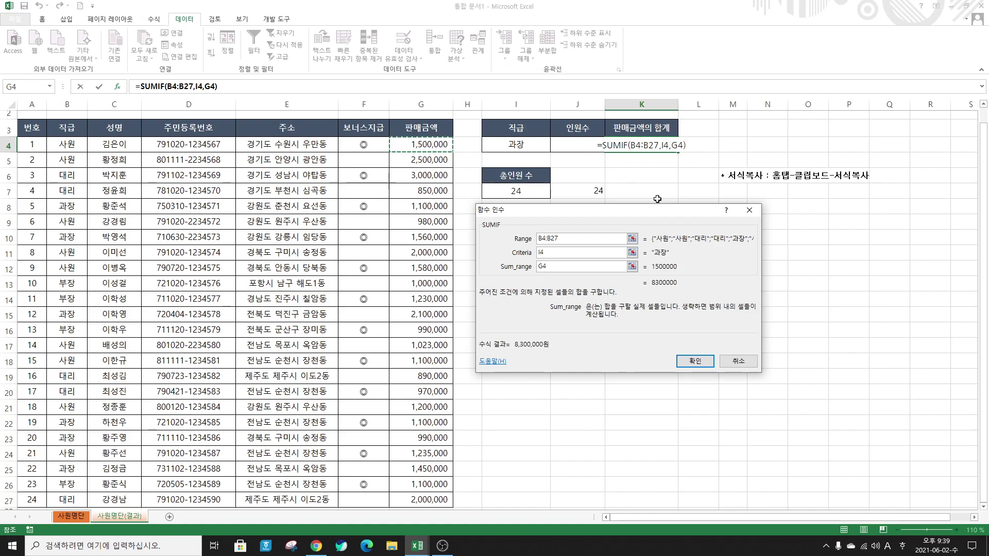
key("ctrl+shift+Down")
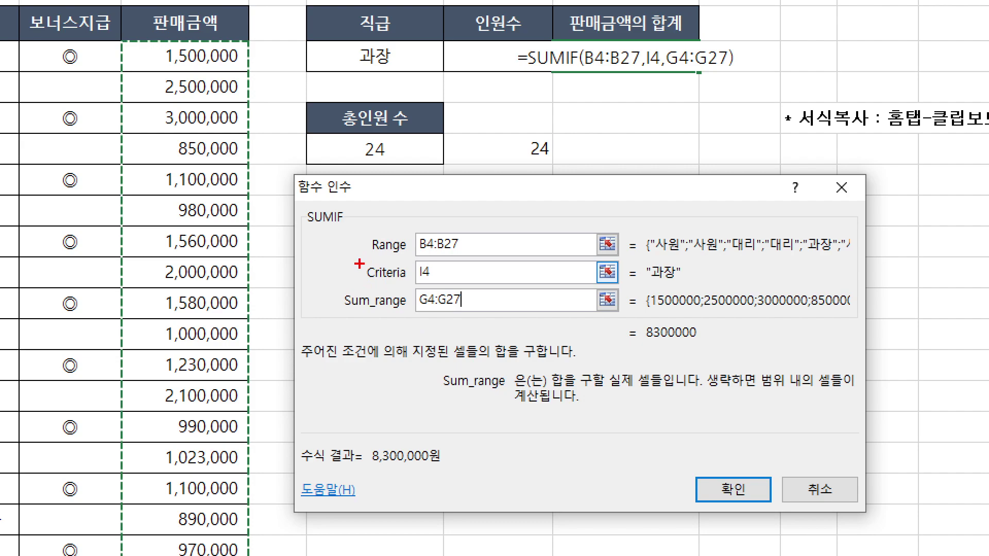
mouse_move(356, 260)
left_mouse_down()
mouse_move(431, 272)
mouse_move(453, 289)
left_mouse_up()
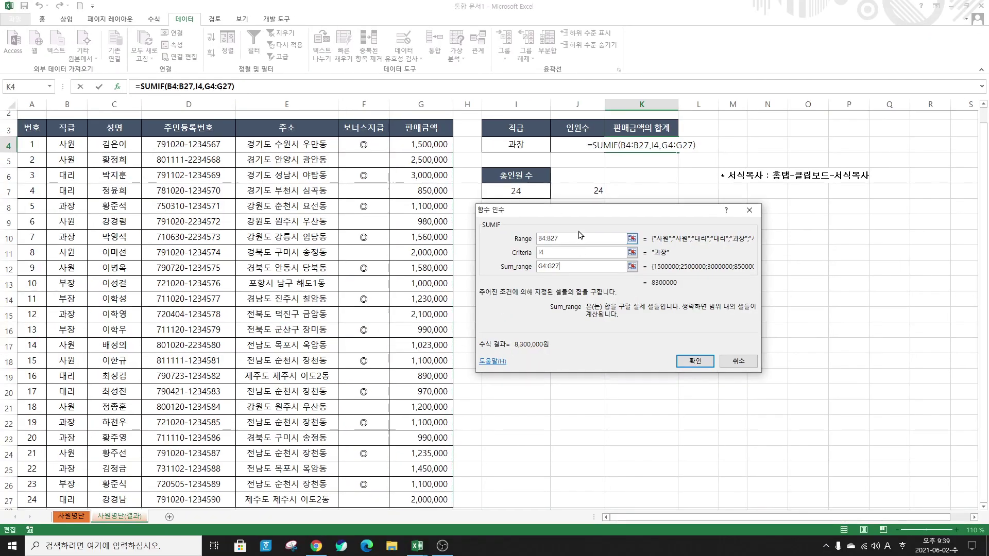
left_click(694, 362)
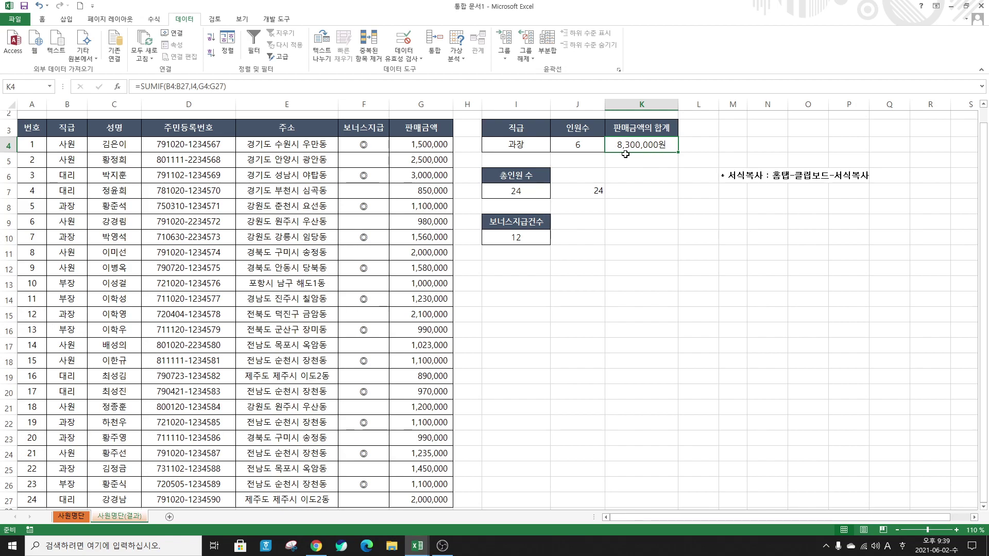
left_click(580, 146)
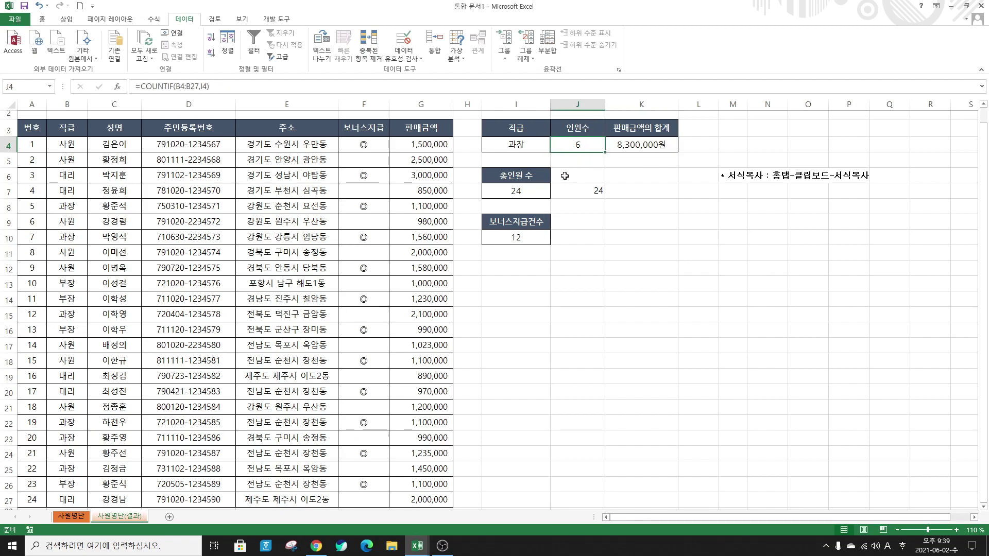
Step: Apply the custom number format 0"명" to the 인원수 cell J4 and the 총인원 수 cell I7
left_click(534, 194, "ctrl")
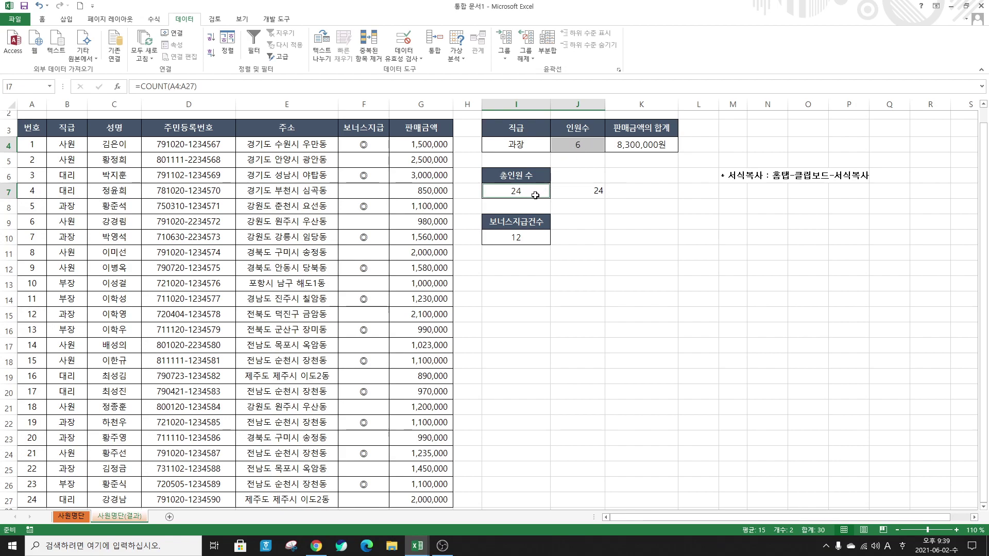
right_click(592, 146)
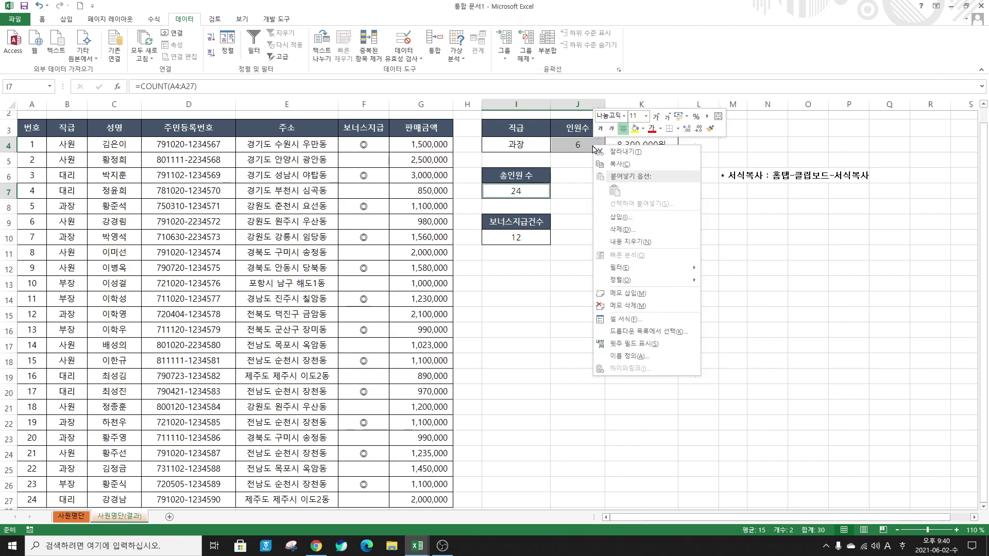
left_click(619, 320)
left_click_drag(600, 186, 679, 168)
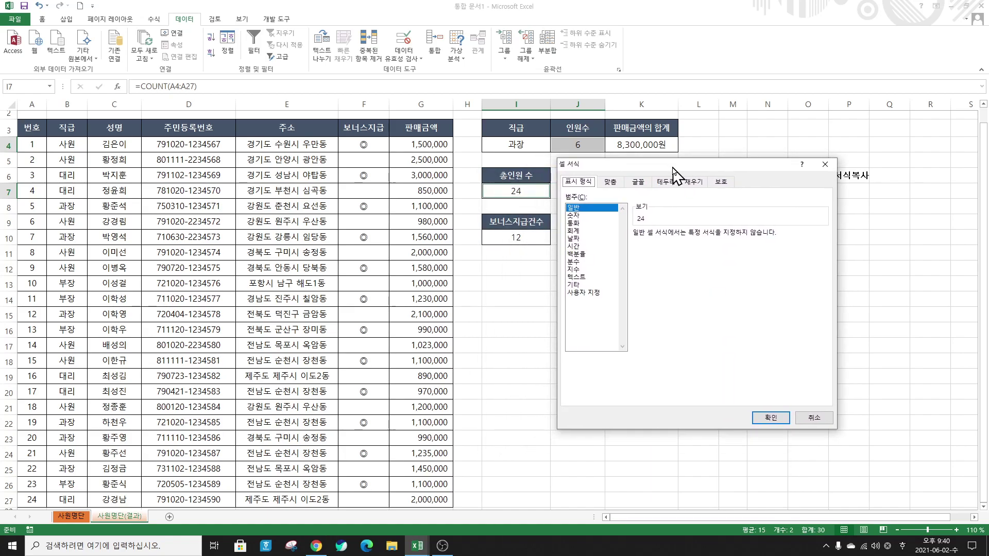
left_click(593, 293)
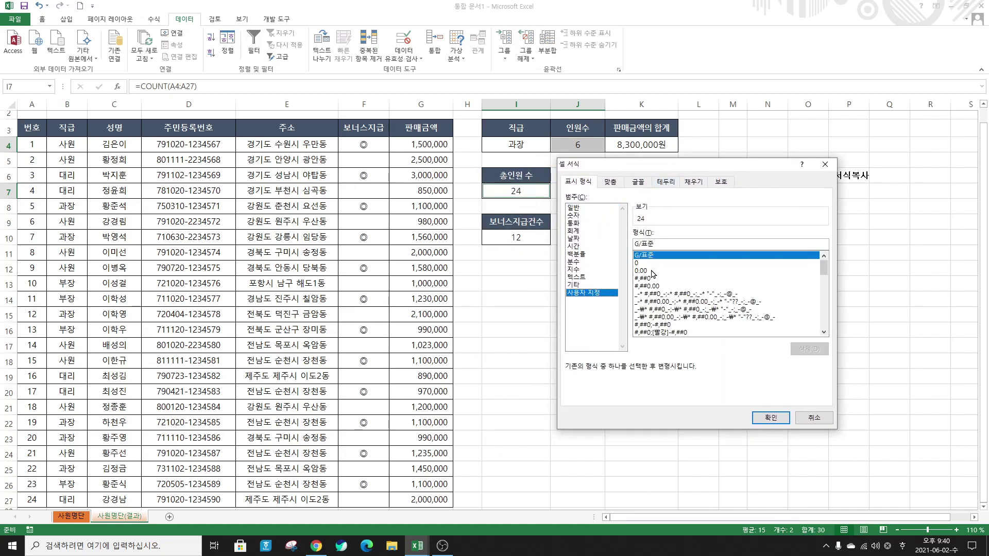
left_click(648, 265)
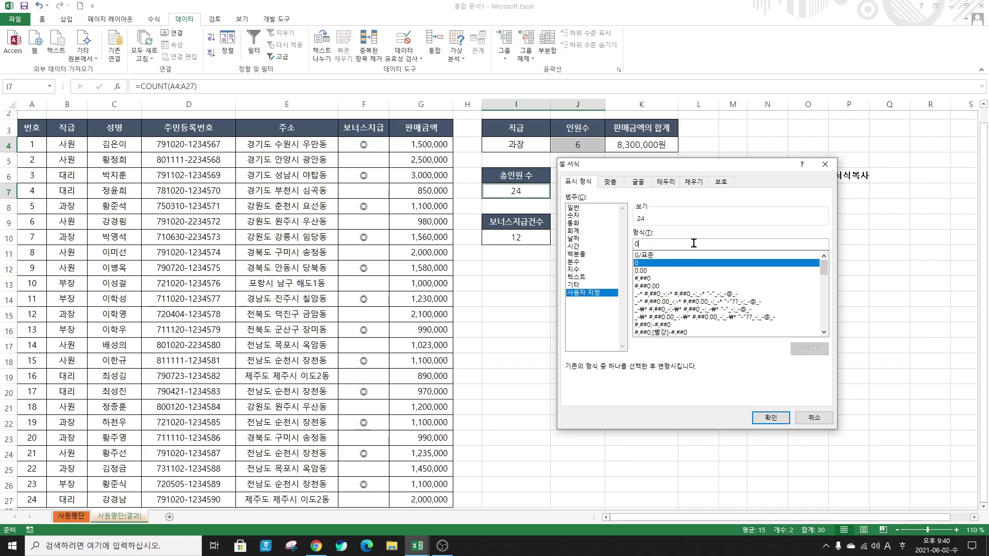
left_click(694, 243)
type("\"")
key("Hangul")
type("명")
type(":\"")
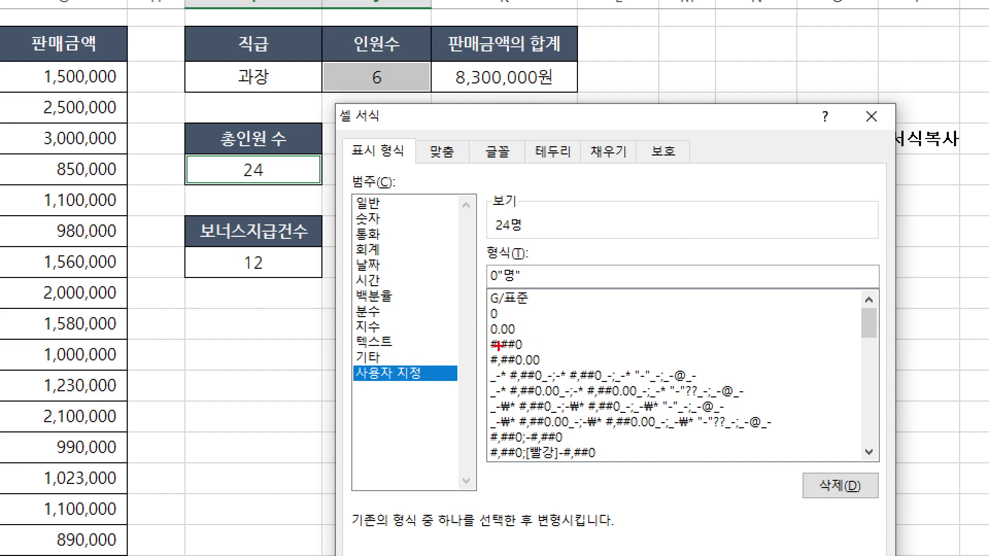
left_click_drag(478, 262, 526, 292)
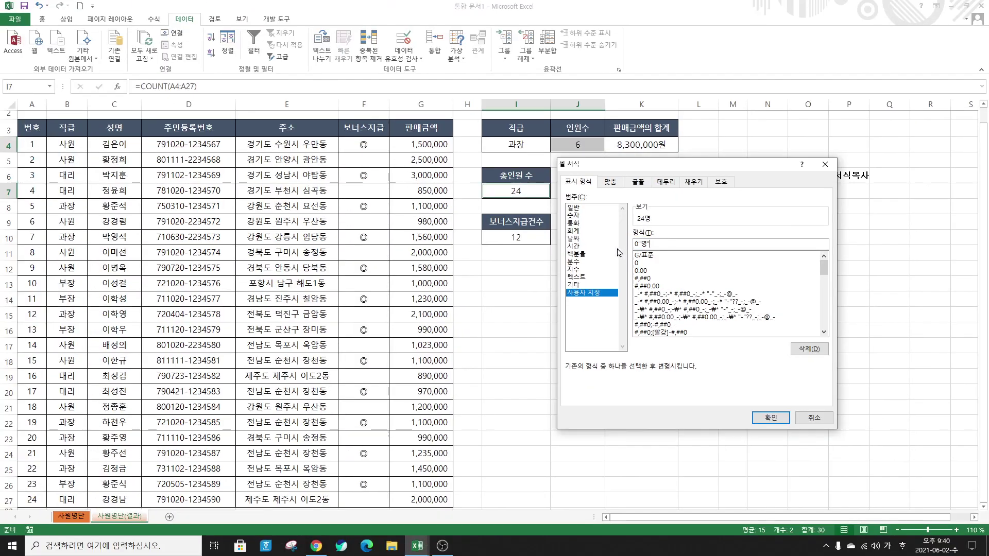
left_click(766, 418)
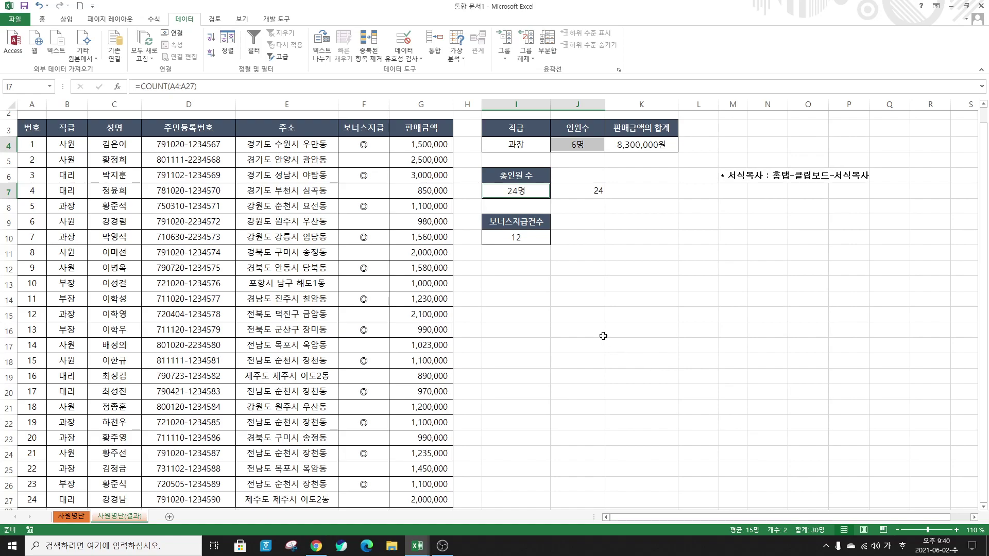
left_click(537, 241)
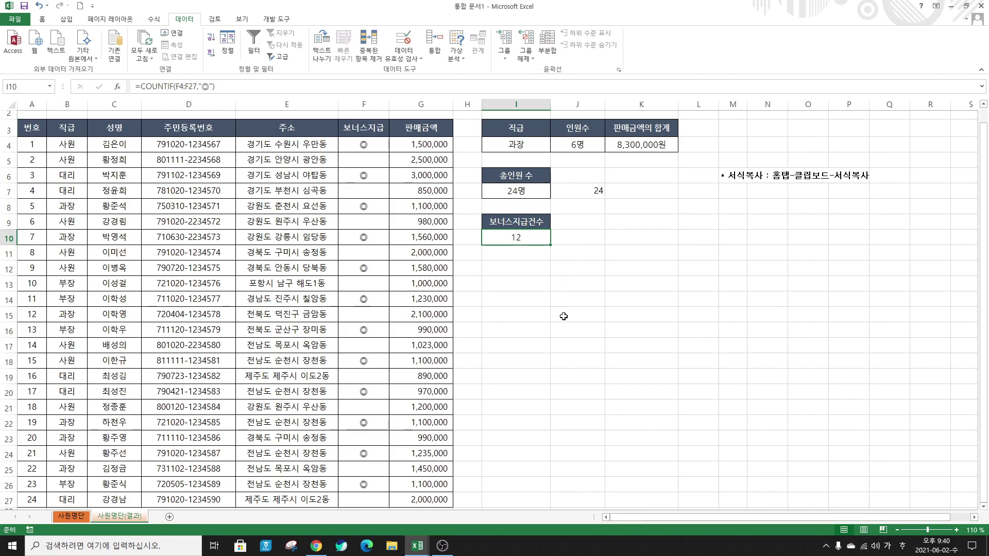
scroll(563, 316, "up", 1)
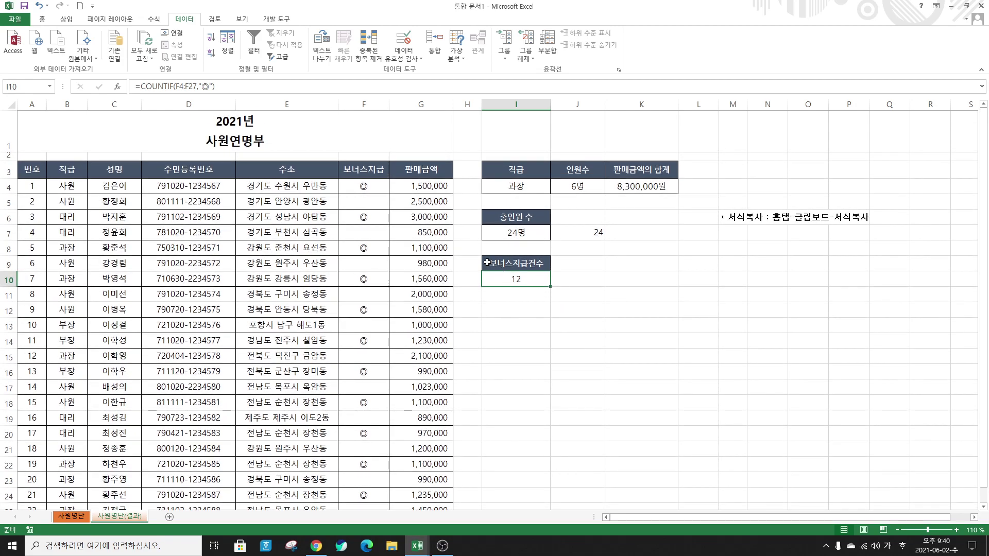